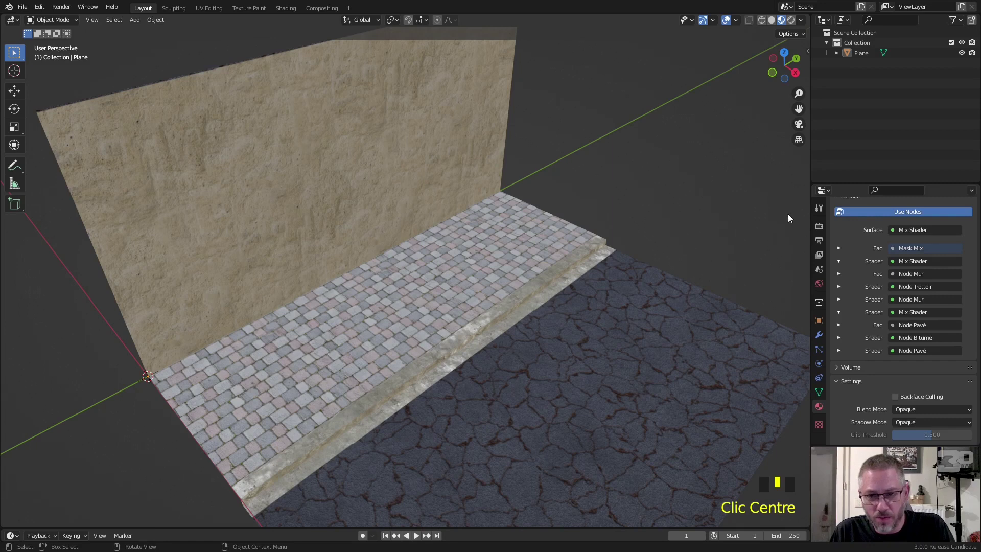
# Set the scene's render engine to Cycles and its device to GPU Compute
pyautogui.click(819, 226)
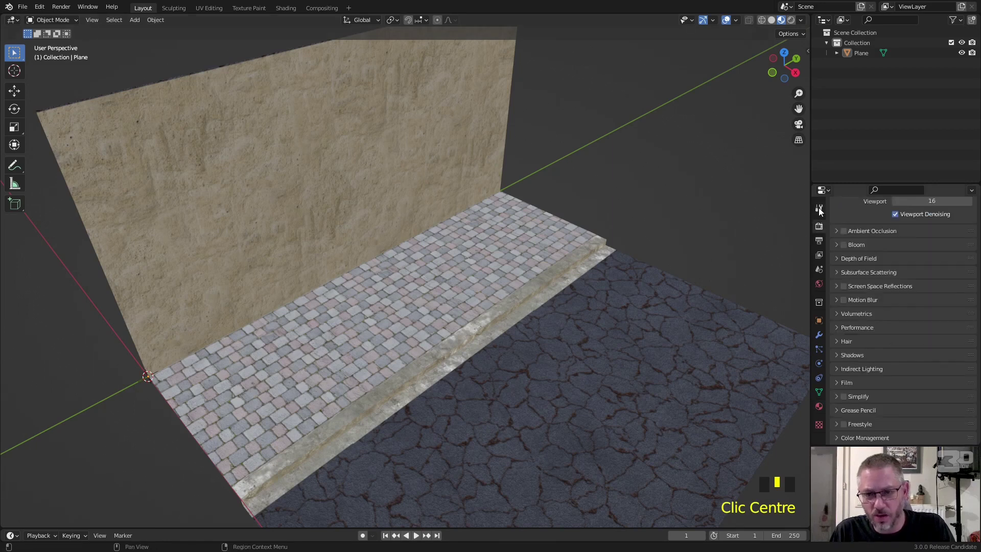
pyautogui.scroll(3, 857, 228)
pyautogui.click(901, 226)
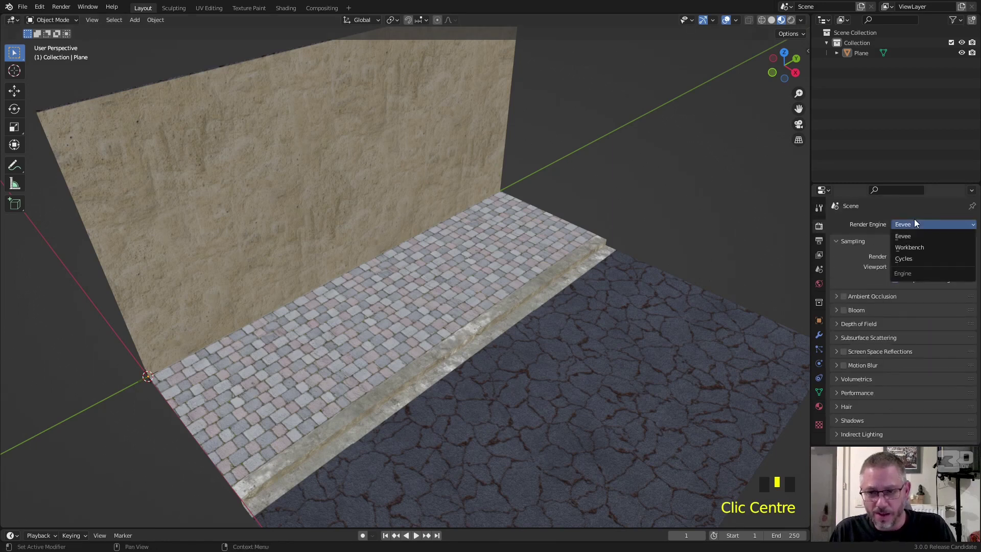
pyautogui.click(909, 257)
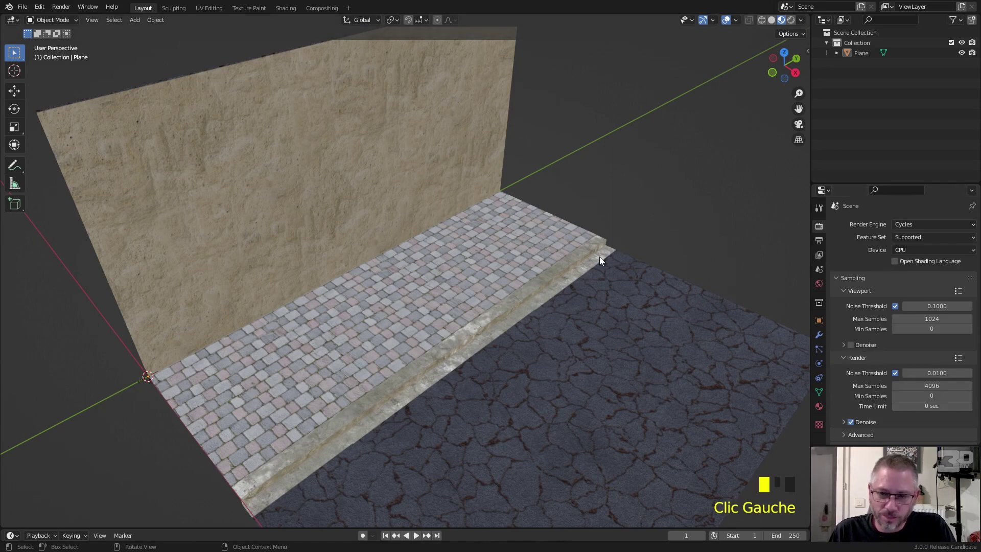
pyautogui.click(918, 249)
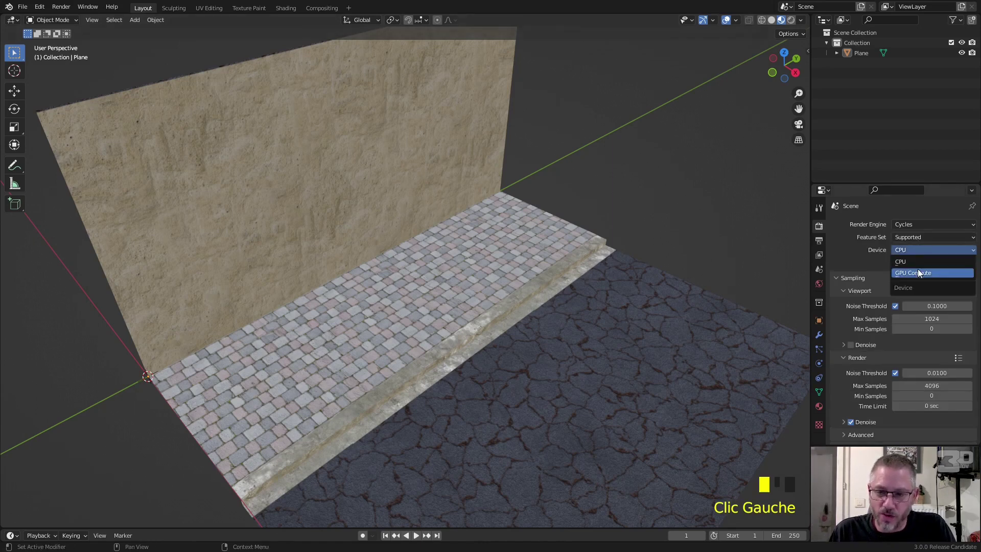
pyautogui.click(916, 267)
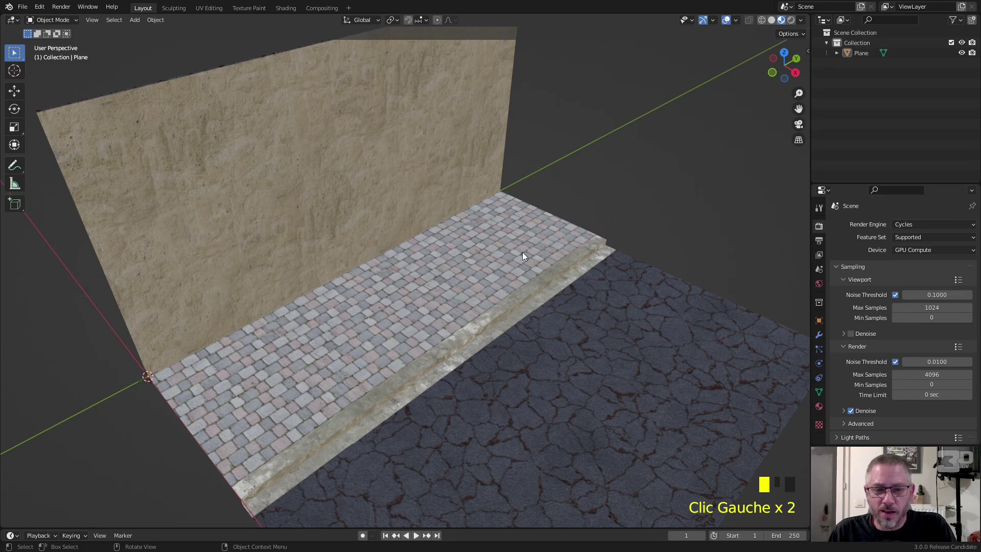
# Open the Shading workspace and add an Image Texture node above the Mask Mix node in the Street ART material
pyautogui.click(285, 7)
pyautogui.moveTo(522, 405); pyautogui.dragTo(594, 425, button='middle')
pyautogui.hotkey('shift', 'a')
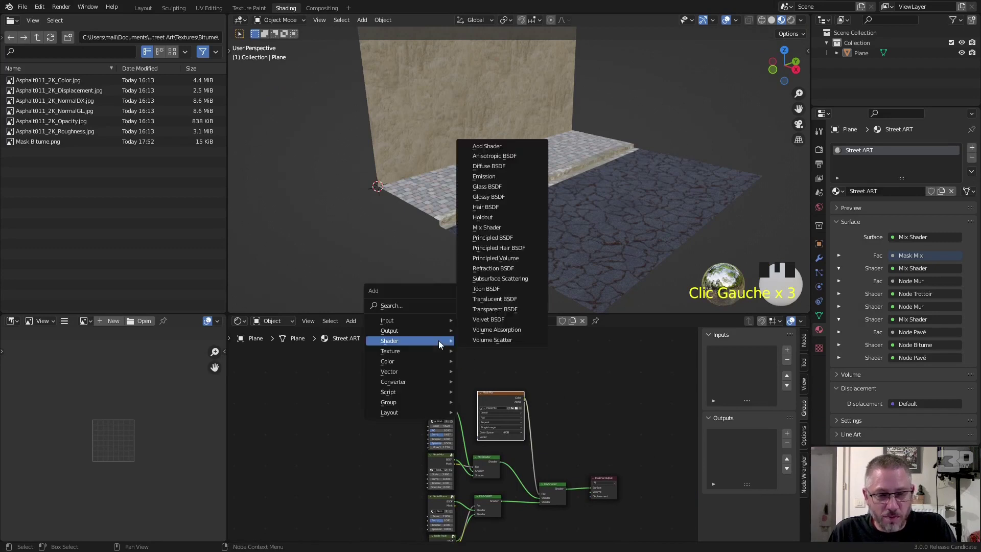
pyautogui.moveTo(438, 330)
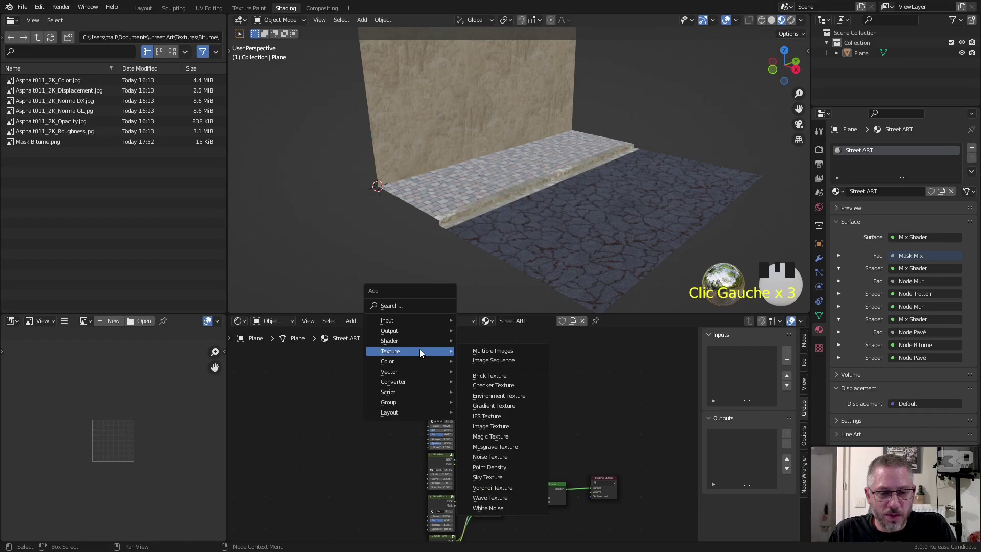
pyautogui.click(495, 427)
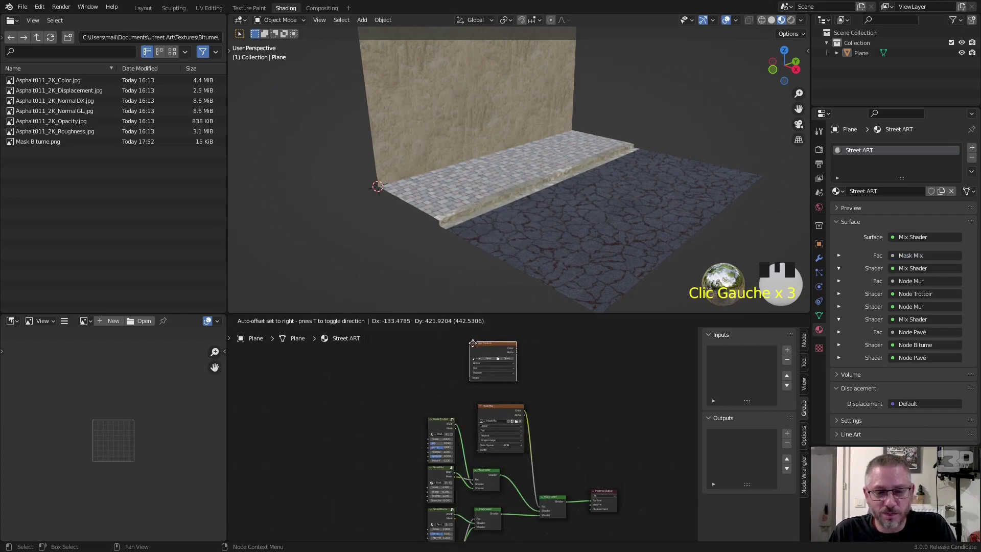
pyautogui.click(499, 368)
# Create a new 4096 × 4096 px image named StreetArt.Color in the added Image Texture node
pyautogui.scroll(10, 499, 368)
pyautogui.moveTo(456, 347); pyautogui.dragTo(397, 440, button='middle')
pyautogui.click(476, 385)
pyautogui.click(490, 402)
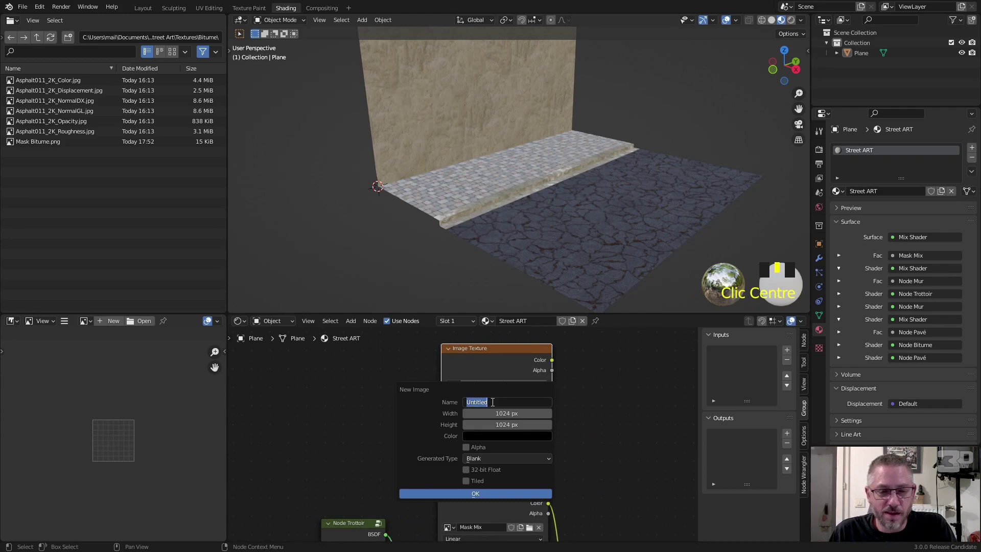
pyautogui.write('Stree')
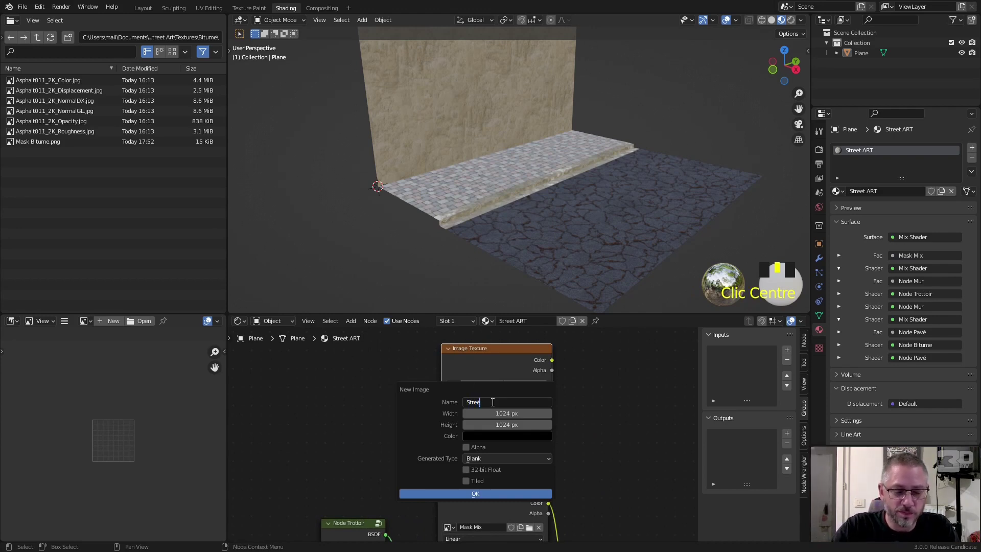
pyautogui.write('tArt')
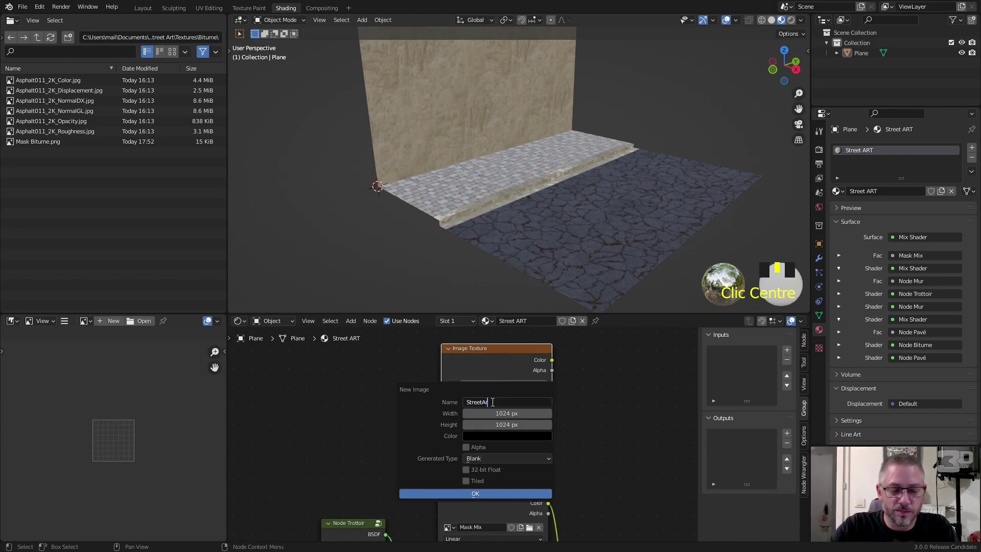
pyautogui.write('.Color')
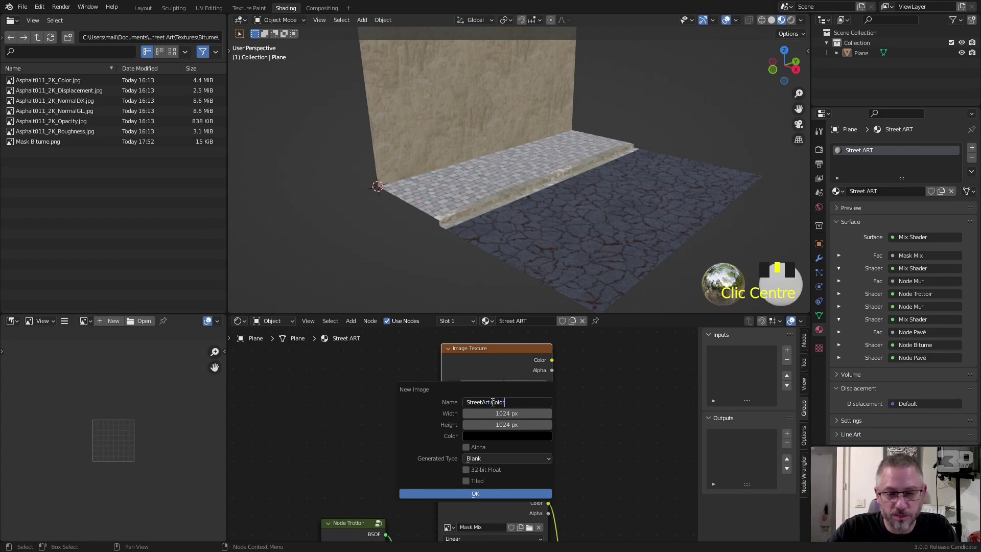
pyautogui.press('Return')
pyautogui.moveTo(514, 426); pyautogui.dragTo(515, 414)
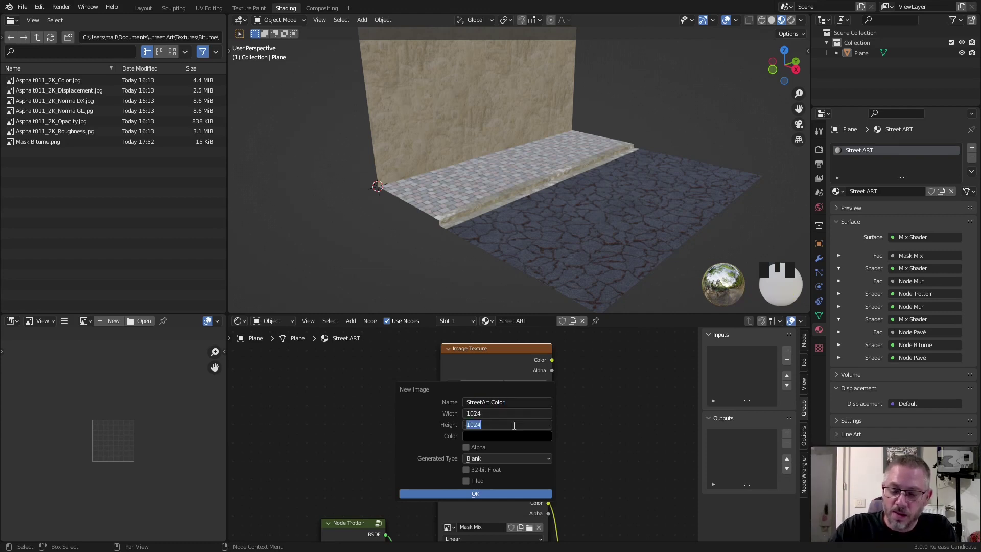
pyautogui.write('4096')
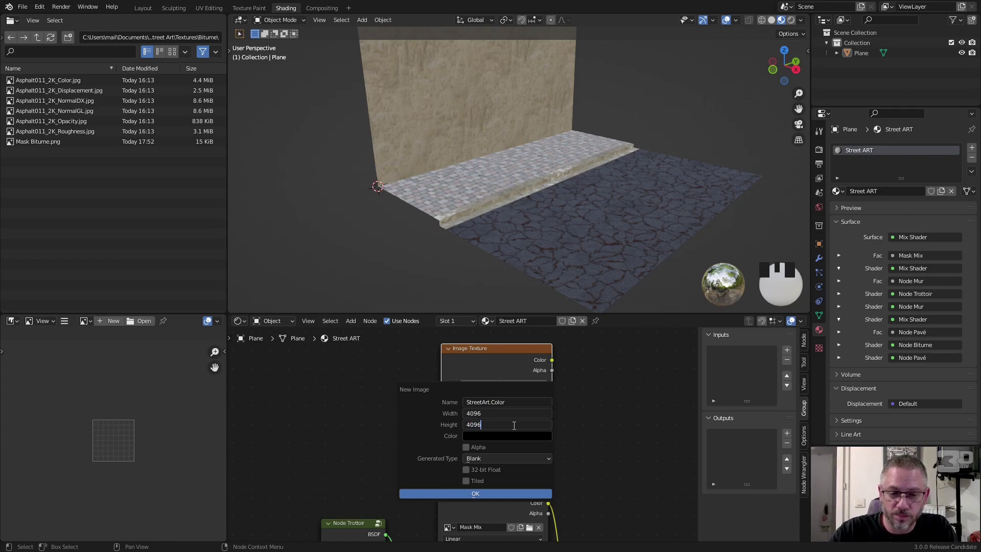
pyautogui.press('Return')
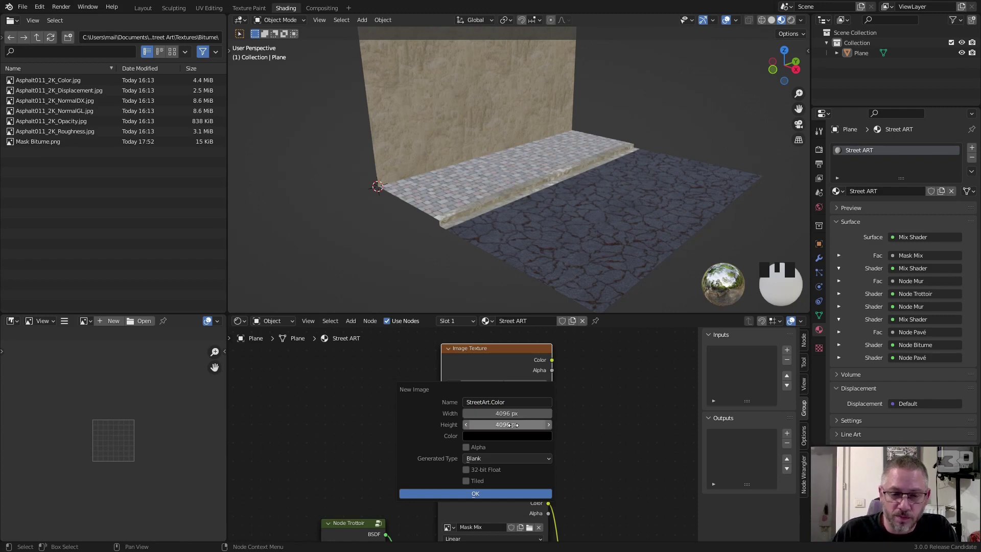
pyautogui.click(484, 494)
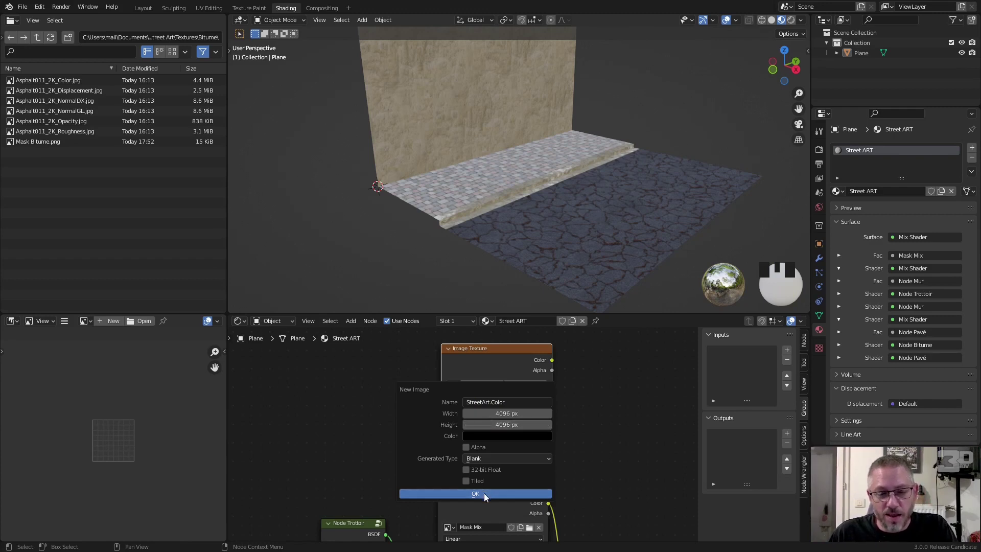
# Display the StreetArt.Color image in the image editor and fit it in view
pyautogui.click(84, 321)
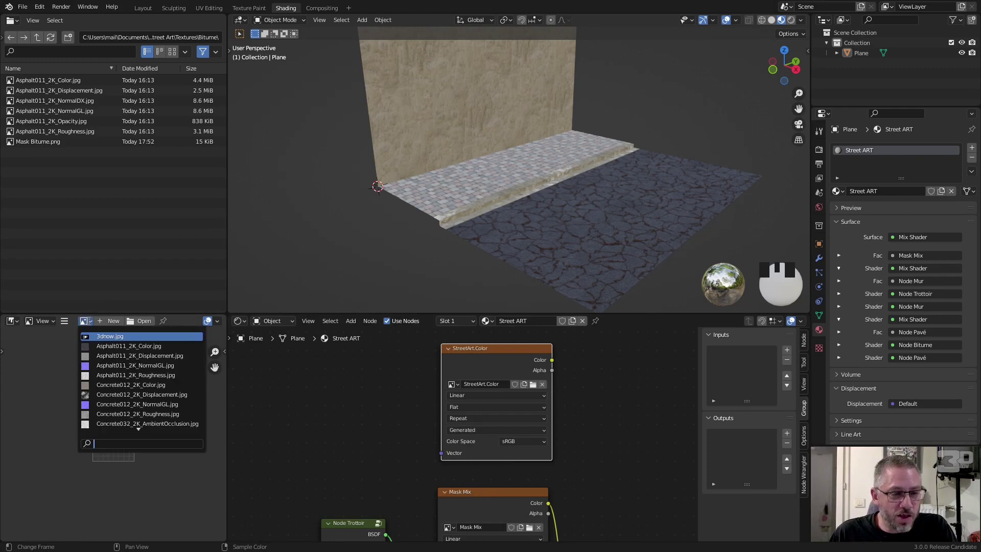
pyautogui.write('s')
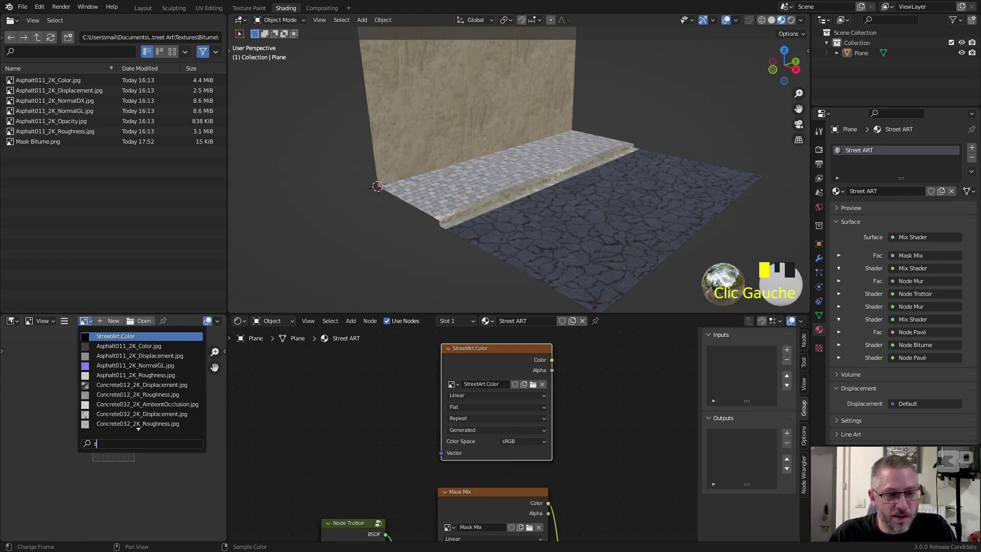
pyautogui.click(118, 338)
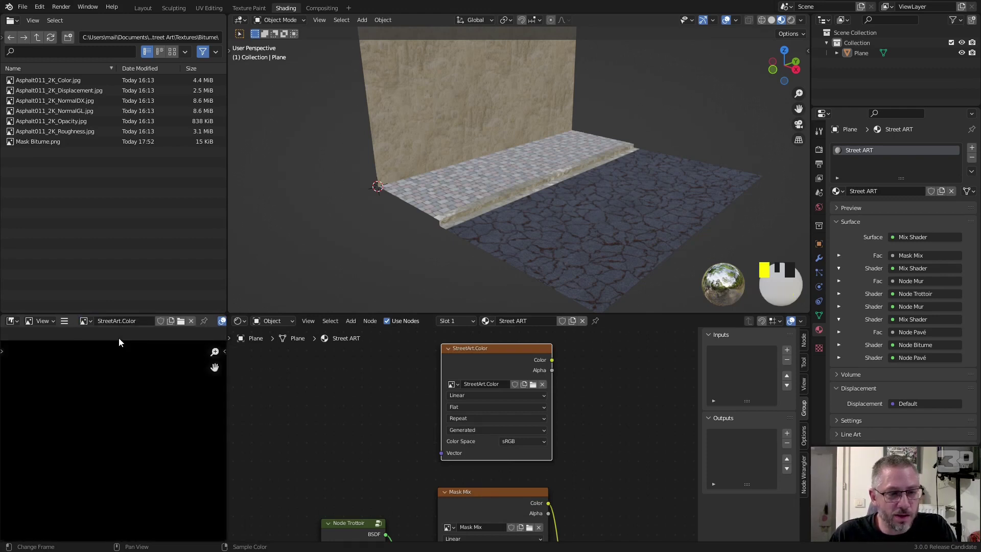
pyautogui.scroll(1, 114, 410)
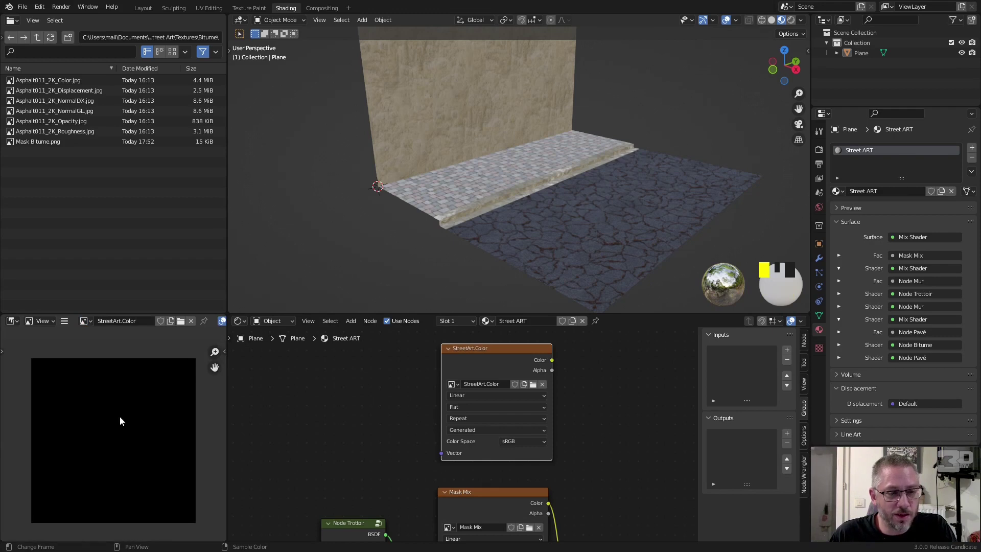
pyautogui.scroll(1, 608, 409)
# Select the StreetArt.Color texture node and the street plane, and set the bake type to Diffuse
pyautogui.moveTo(625, 426); pyautogui.dragTo(586, 431, button='middle')
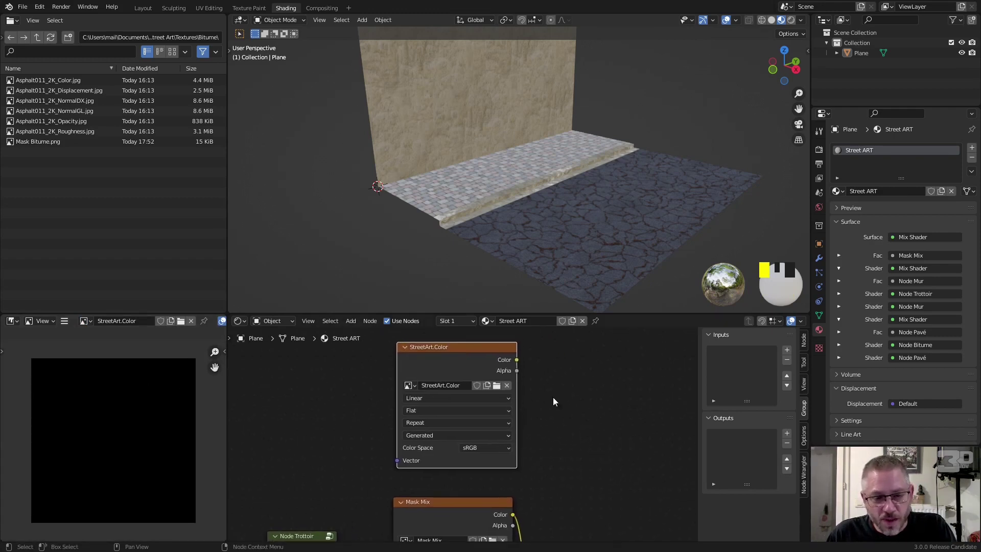
pyautogui.click(466, 352)
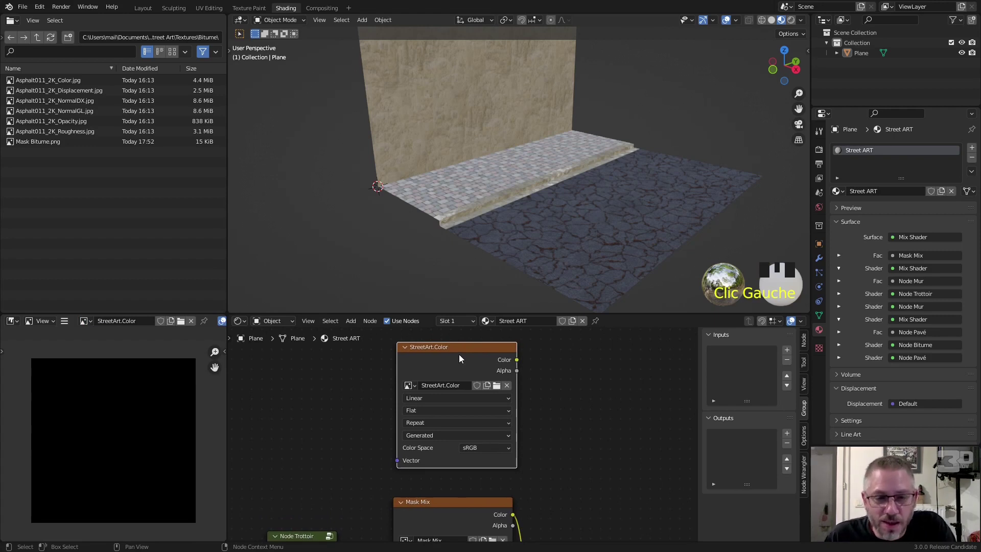
pyautogui.doubleClick(541, 206)
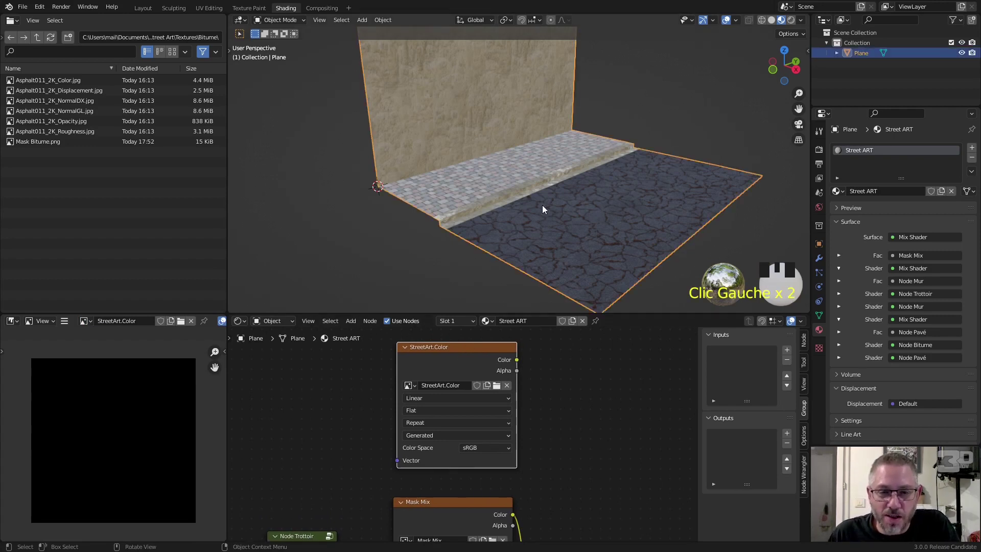
pyautogui.click(819, 150)
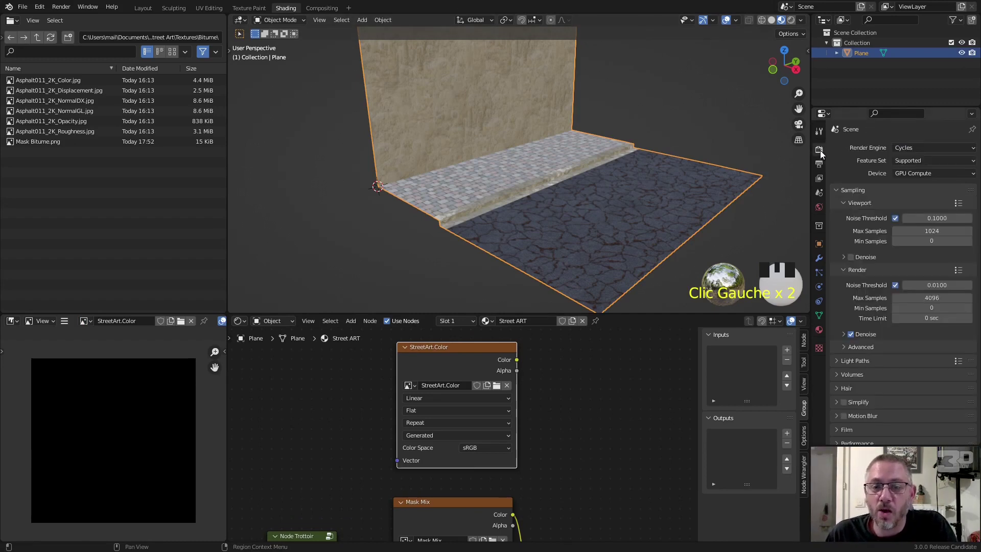
pyautogui.click(842, 191)
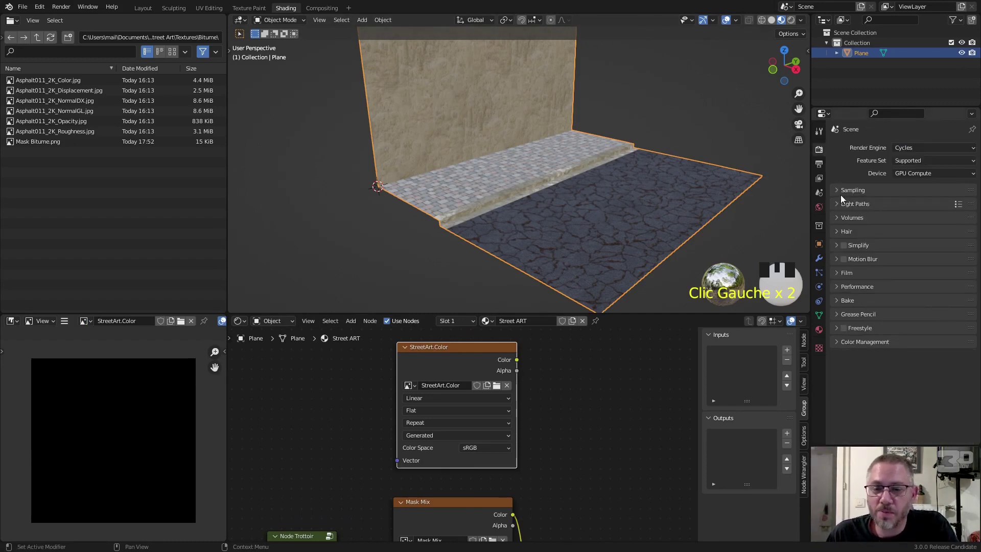
pyautogui.click(840, 302)
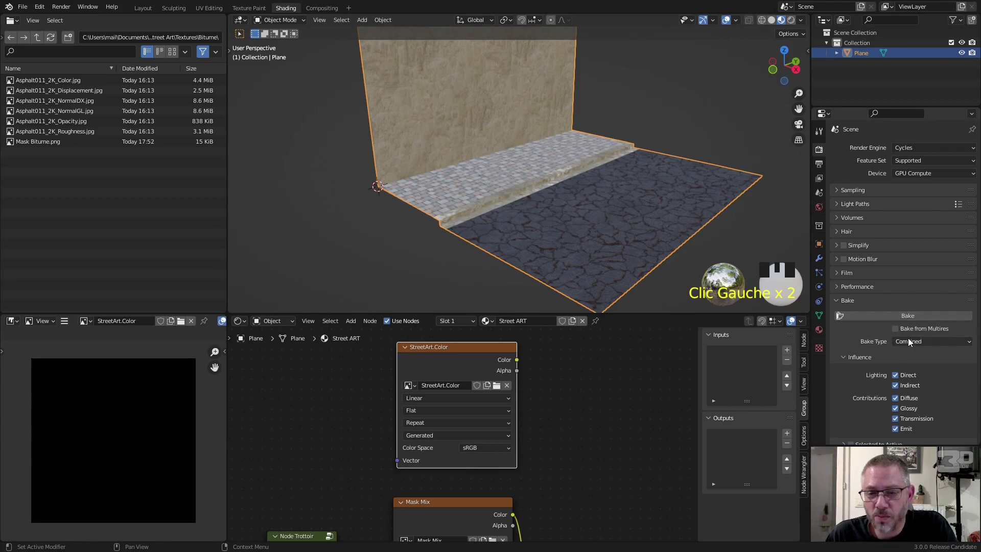
pyautogui.click(909, 341)
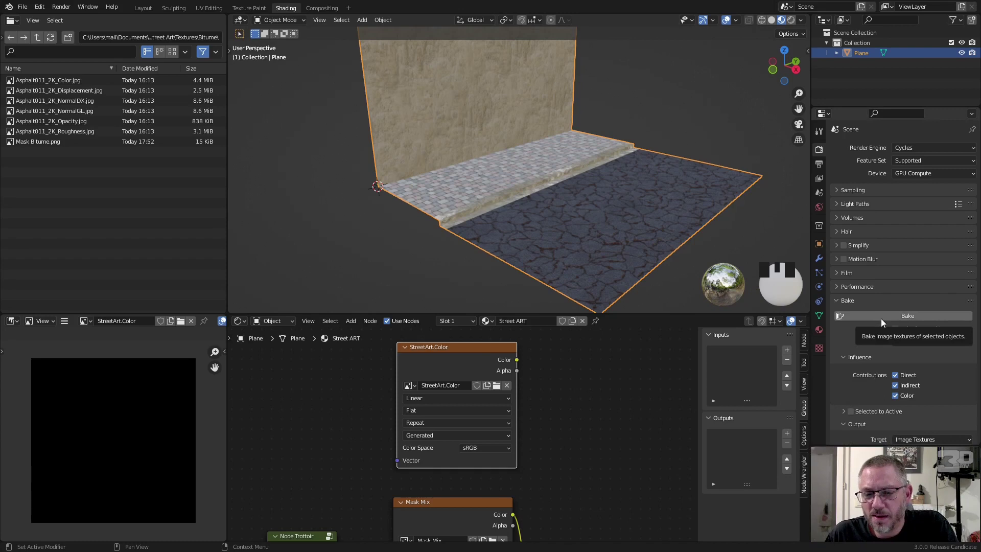
# Bake the diffuse map with the Indirect and Direct contributions disabled, leaving only Color enabled
pyautogui.click(896, 386)
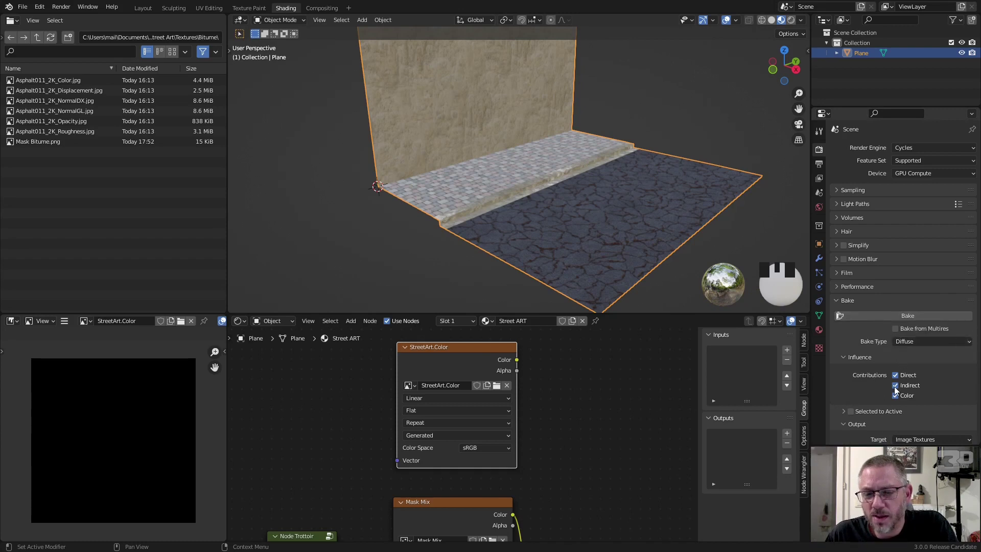
pyautogui.click(895, 376)
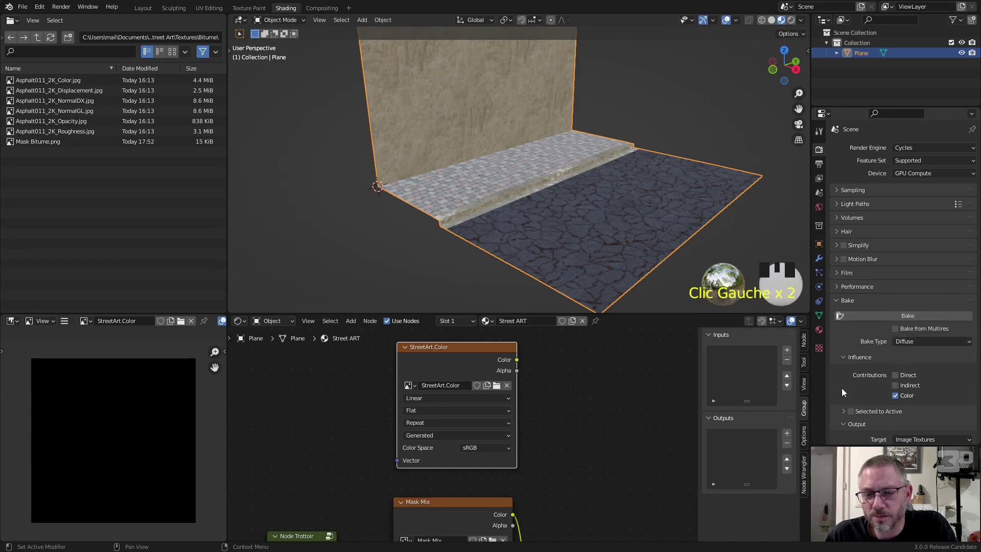
pyautogui.click(885, 316)
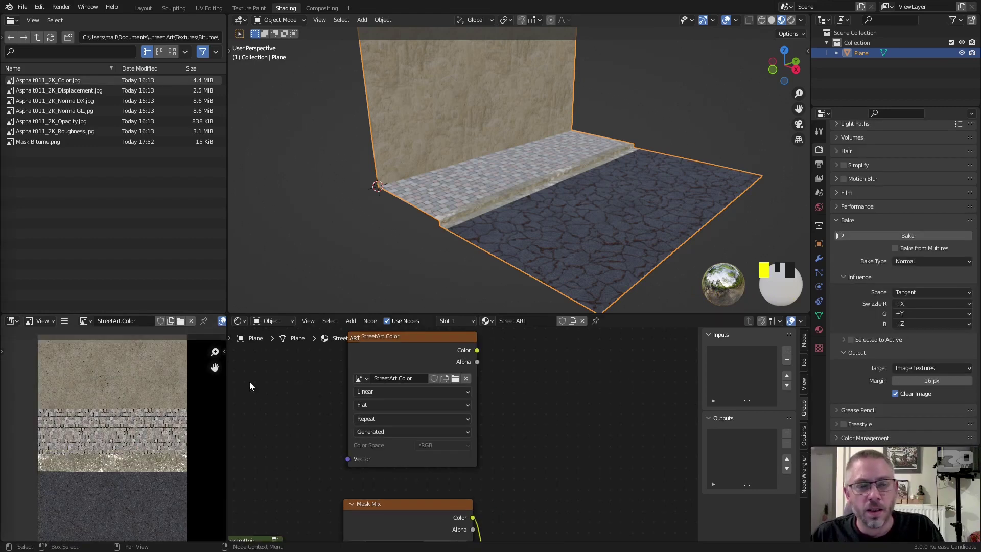
# Add a second Image Texture node beside the StreetArt.Color node
pyautogui.scroll(-2, 113, 426)
pyautogui.scroll(1, 114, 426)
pyautogui.moveTo(556, 379); pyautogui.dragTo(510, 412, button='middle')
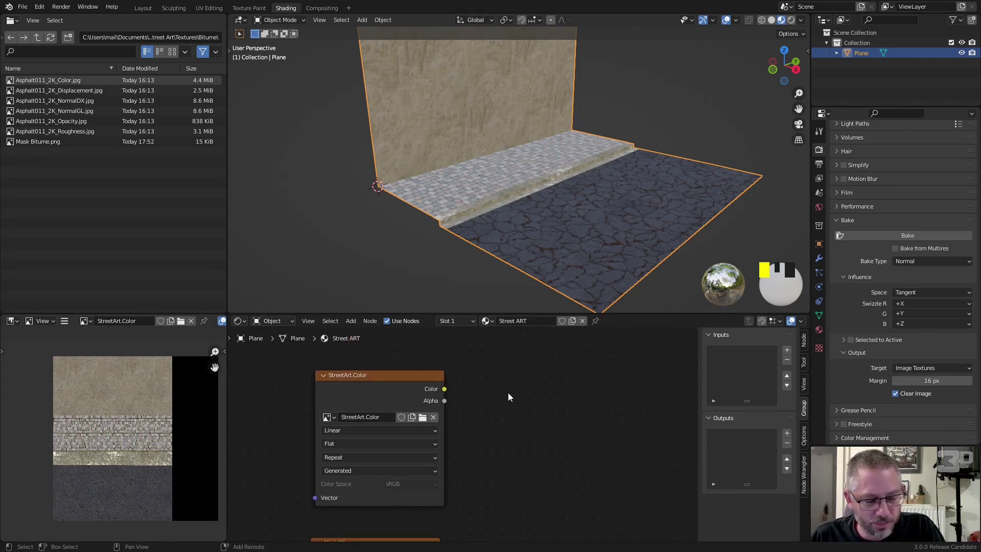
pyautogui.hotkey('shift', 'a')
pyautogui.moveTo(508, 392)
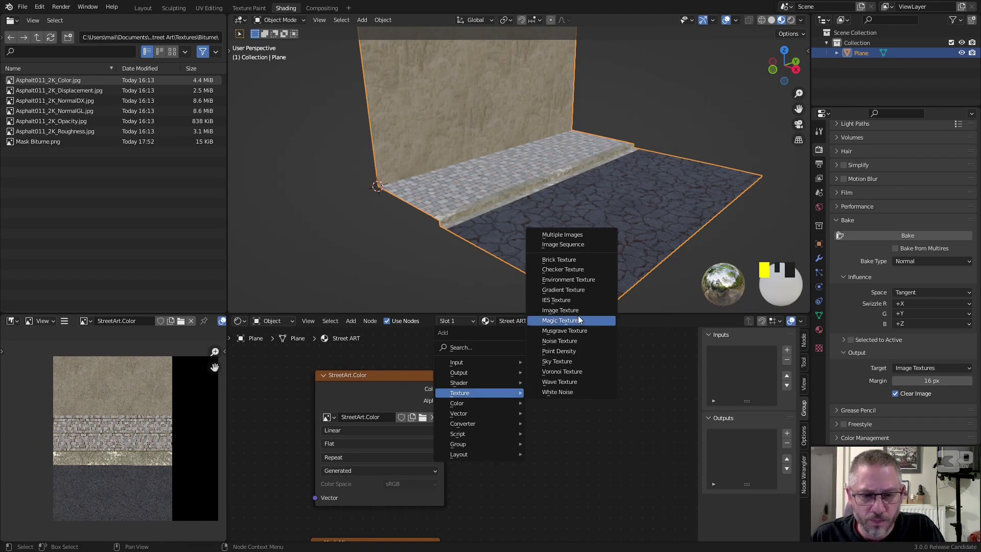
pyautogui.click(560, 311)
pyautogui.click(498, 365)
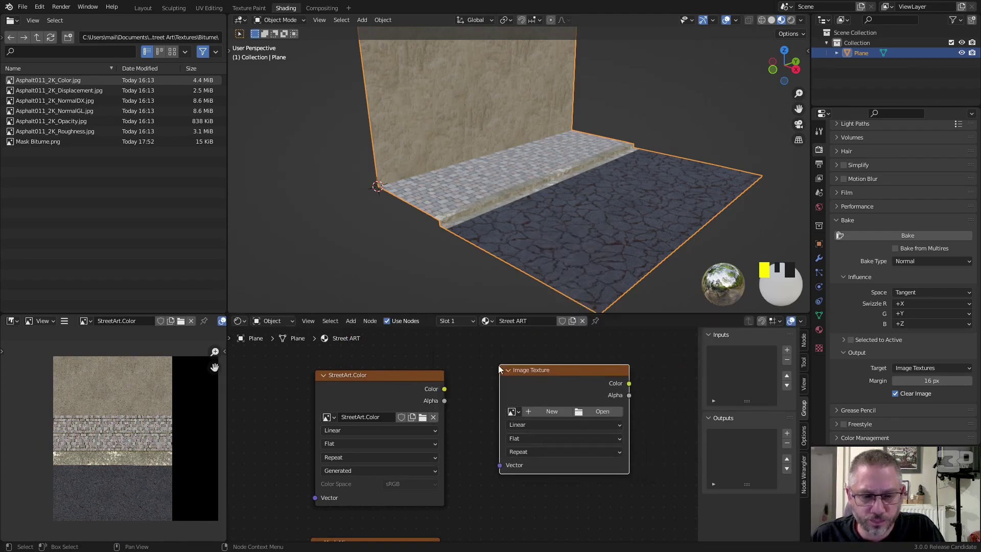
pyautogui.click(541, 411)
pyautogui.click(565, 428)
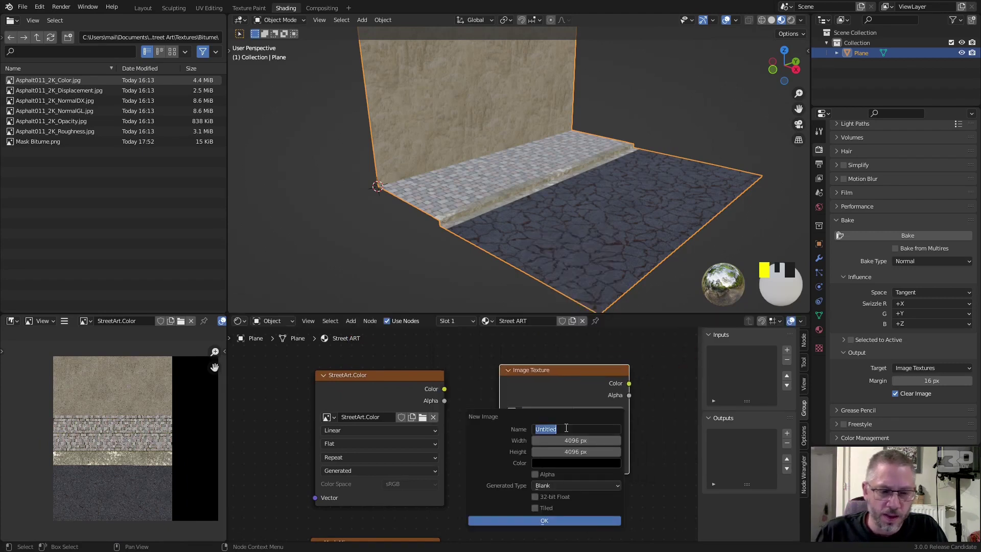
pyautogui.write('StreetArt')
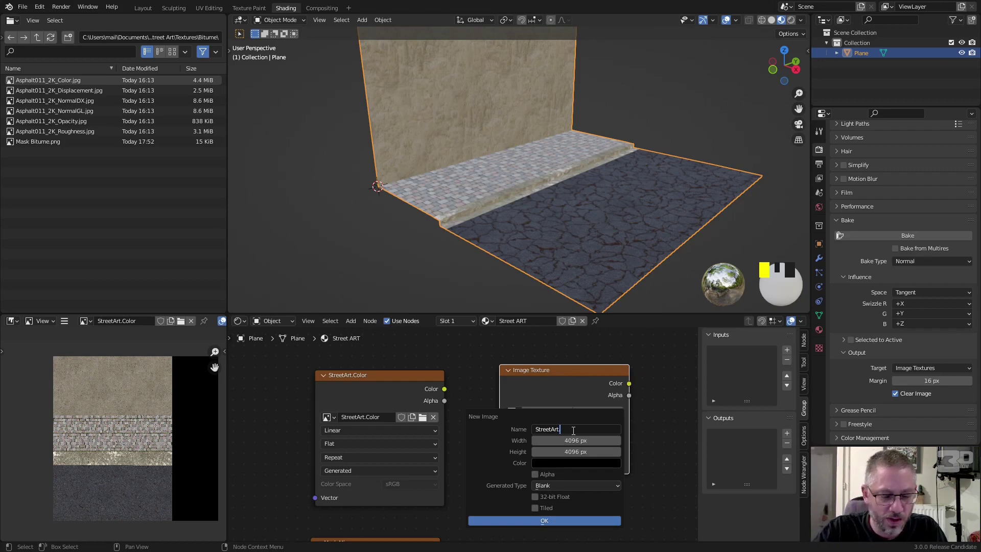
pyautogui.write('.Roughne')
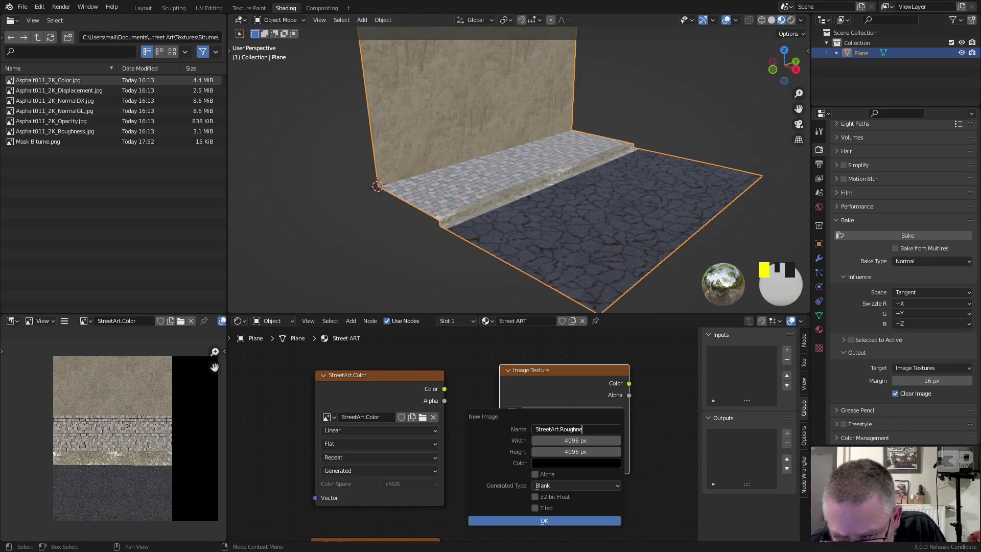
# Add a second material slot with a new material to the plane, and make the Street ART slot active again
pyautogui.doubleClick(819, 330)
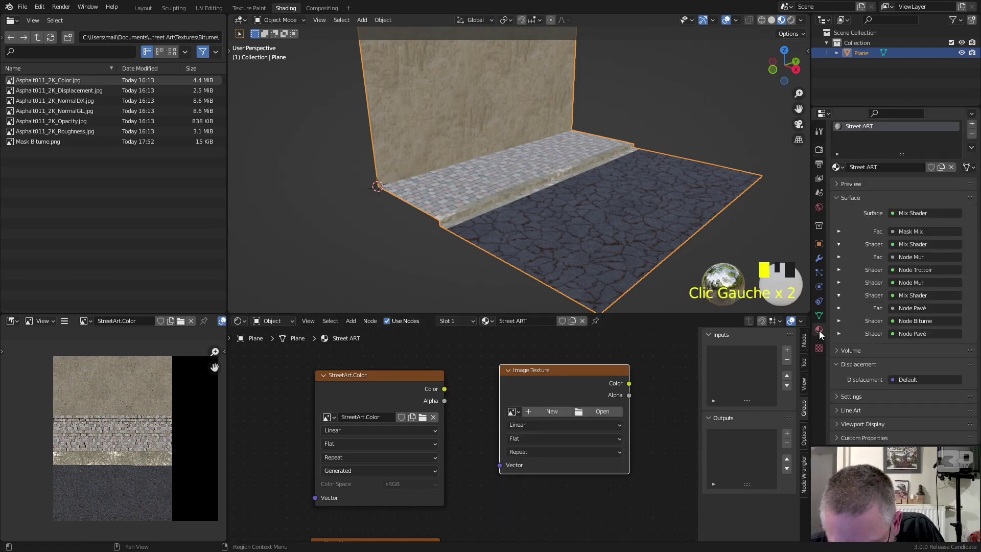
pyautogui.click(819, 332)
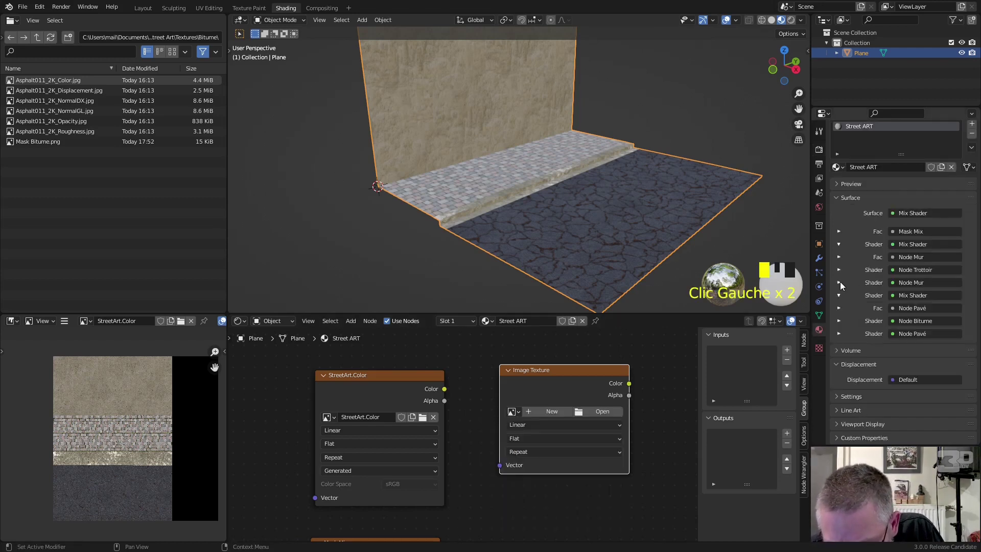
pyautogui.click(972, 124)
pyautogui.click(902, 207)
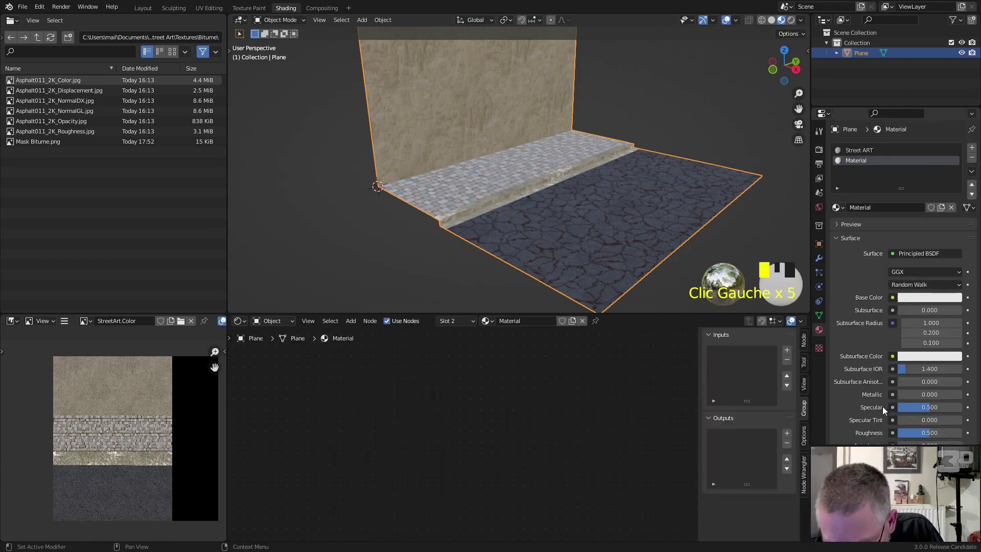
pyautogui.scroll(-1, 873, 423)
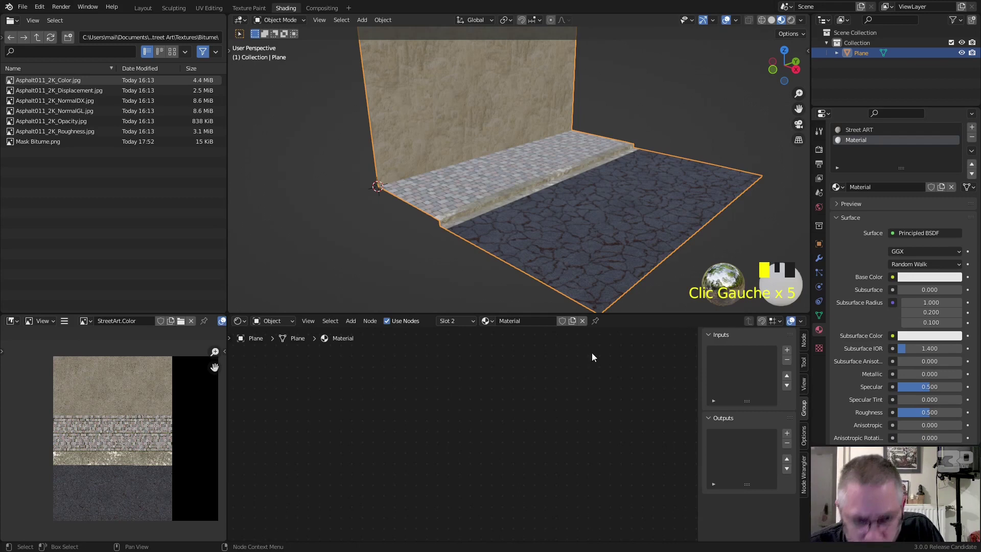
pyautogui.click(864, 130)
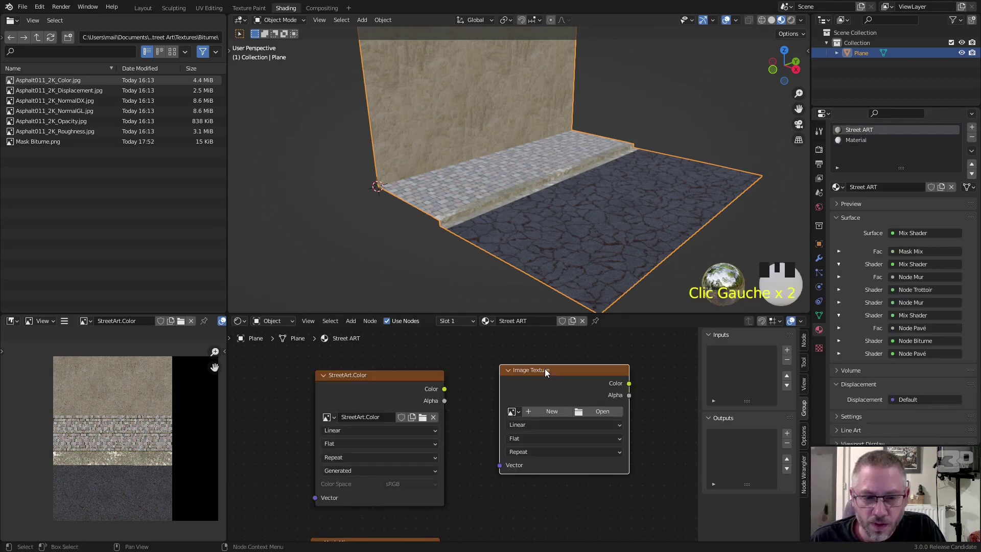
# Create a 4096 px image named StreetArt.Roughness in the empty Image Texture node and move the node closer to StreetArt.Color
pyautogui.click(552, 411)
pyautogui.click(581, 427)
pyautogui.write('StreetArt.R')
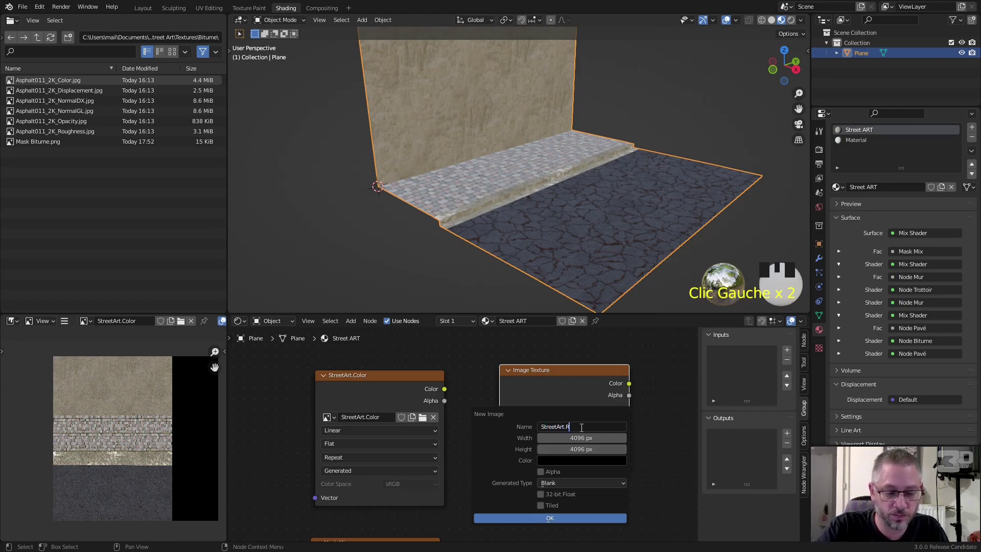
pyautogui.write('oughness')
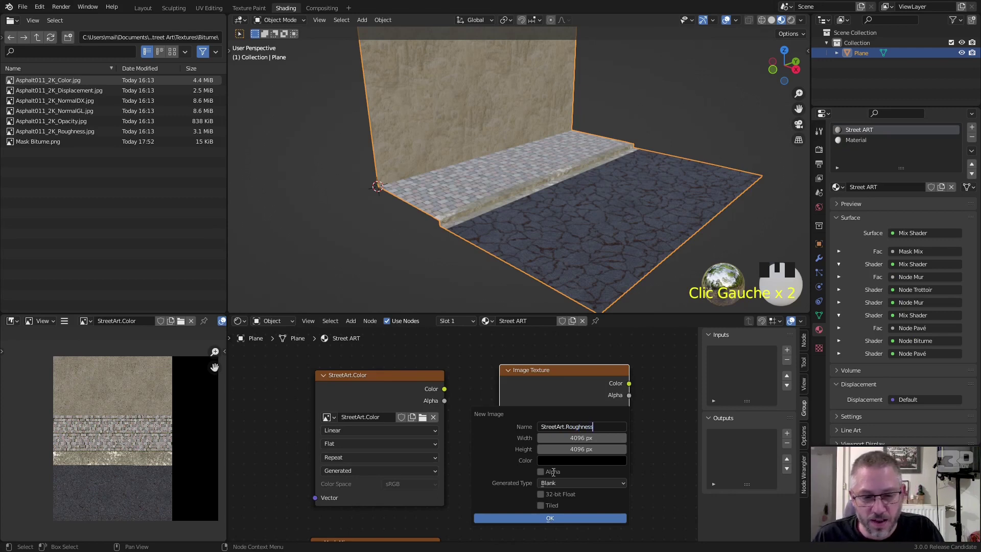
pyautogui.click(549, 519)
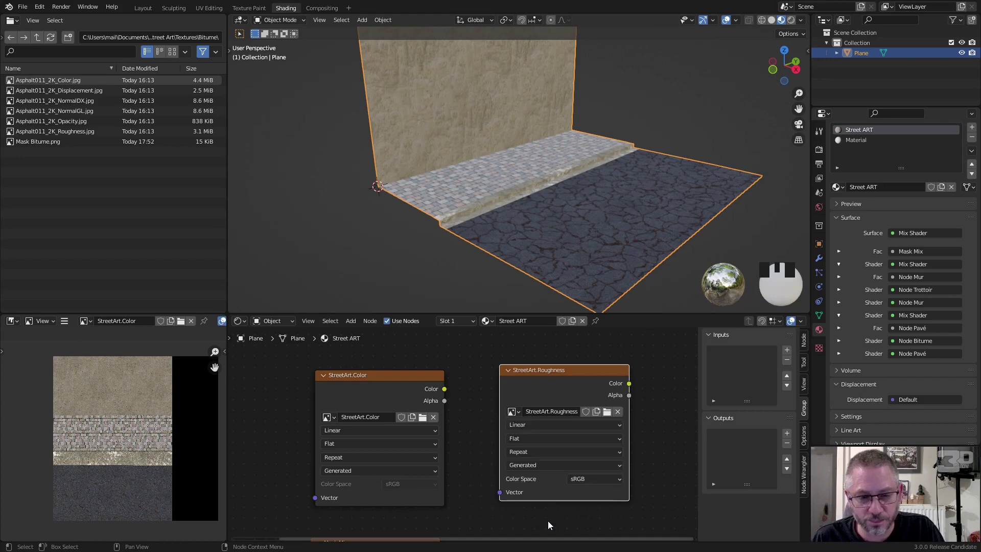
pyautogui.moveTo(528, 376); pyautogui.dragTo(489, 377)
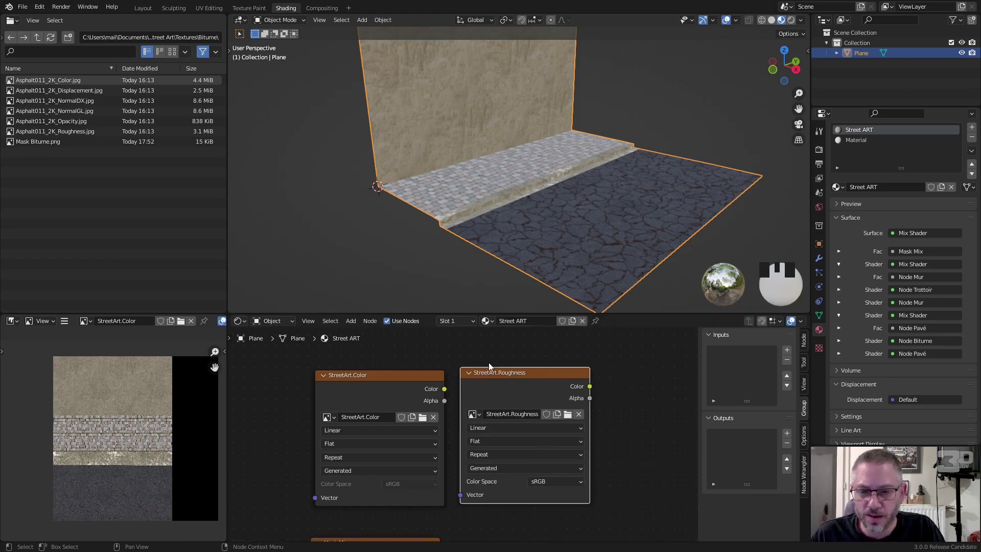
# Set the bake type to Roughness and bake the plane's material into the StreetArt.Roughness image
pyautogui.click(818, 149)
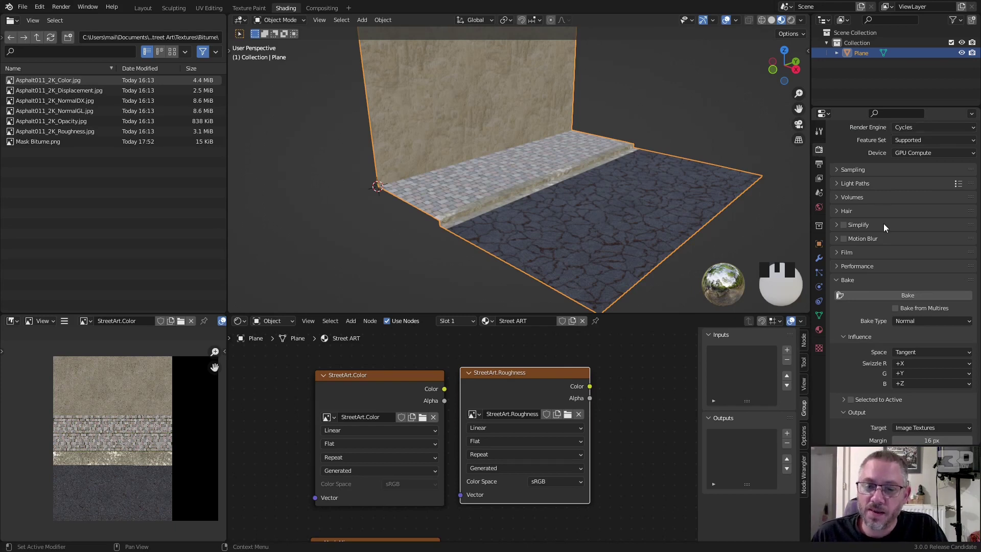
pyautogui.click(925, 320)
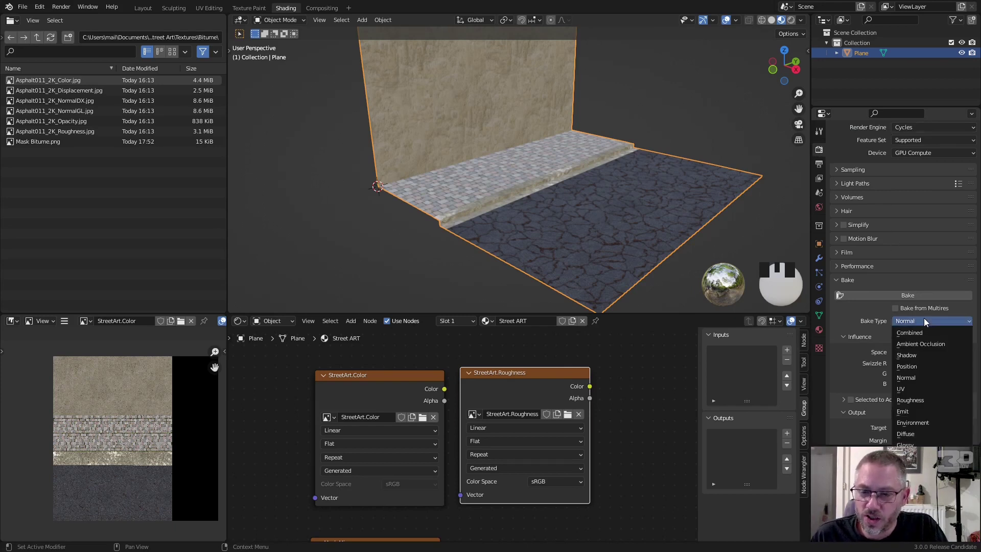
pyautogui.click(918, 401)
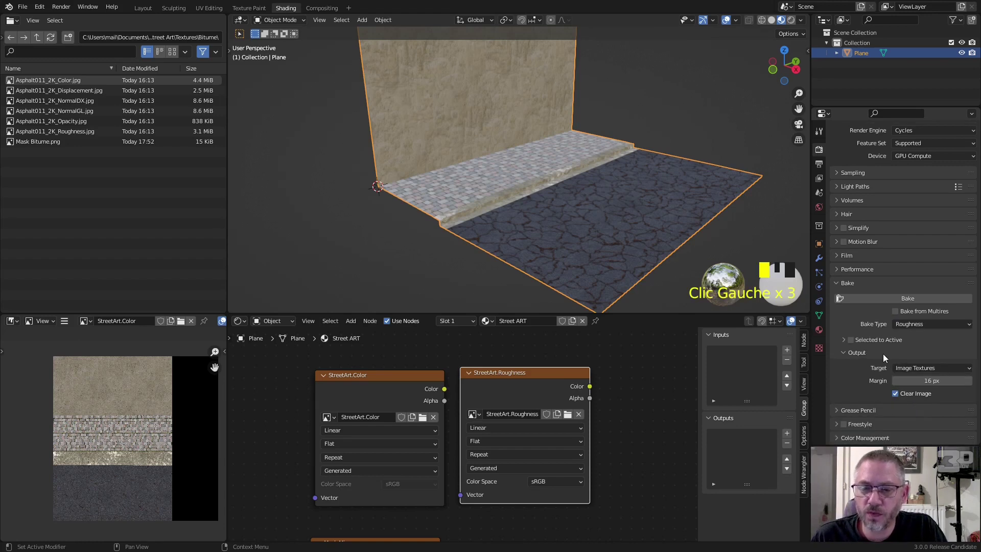
pyautogui.click(511, 377)
pyautogui.click(541, 212)
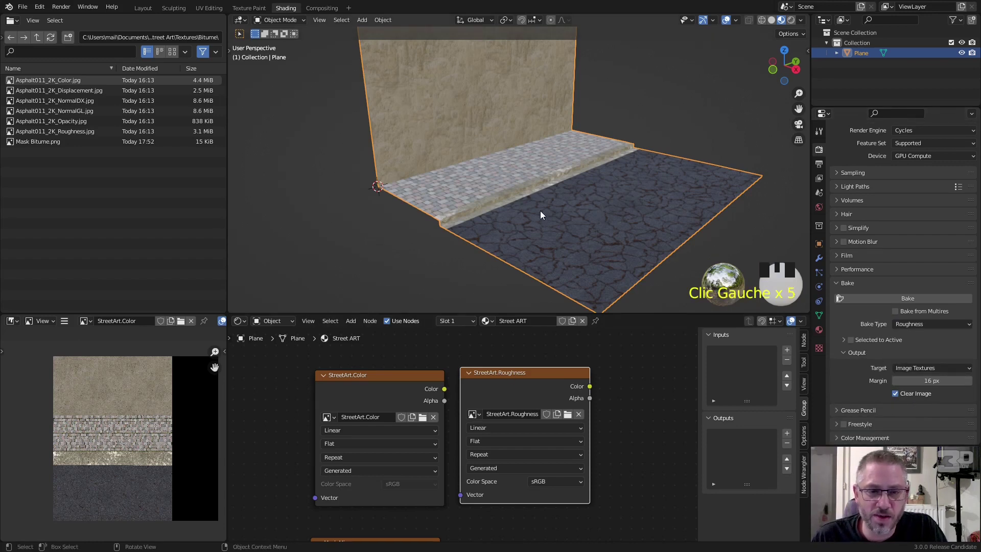
pyautogui.click(903, 298)
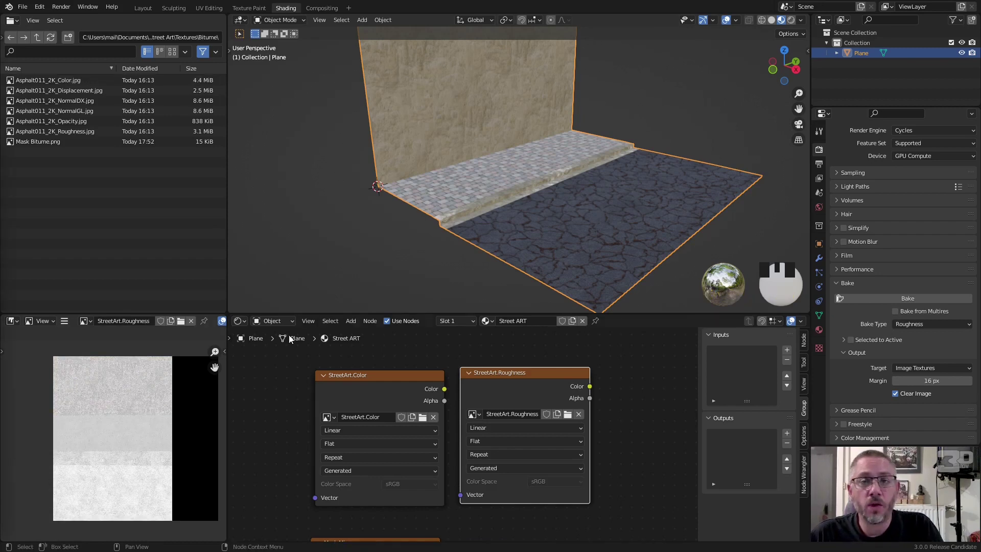
pyautogui.scroll(7, 115, 416)
pyautogui.scroll(-4, 115, 416)
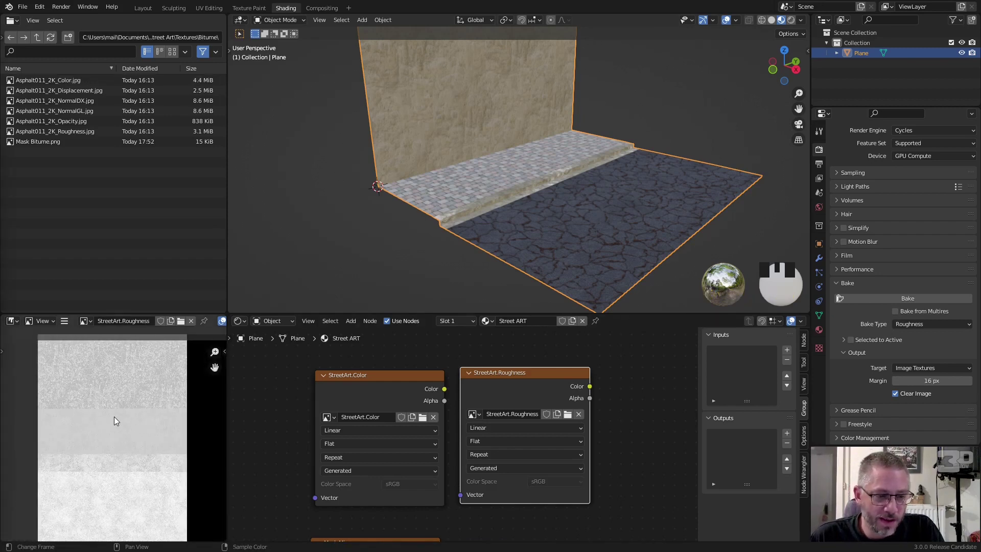
pyautogui.scroll(3, 115, 416)
pyautogui.scroll(-3, 114, 416)
pyautogui.scroll(1, 115, 416)
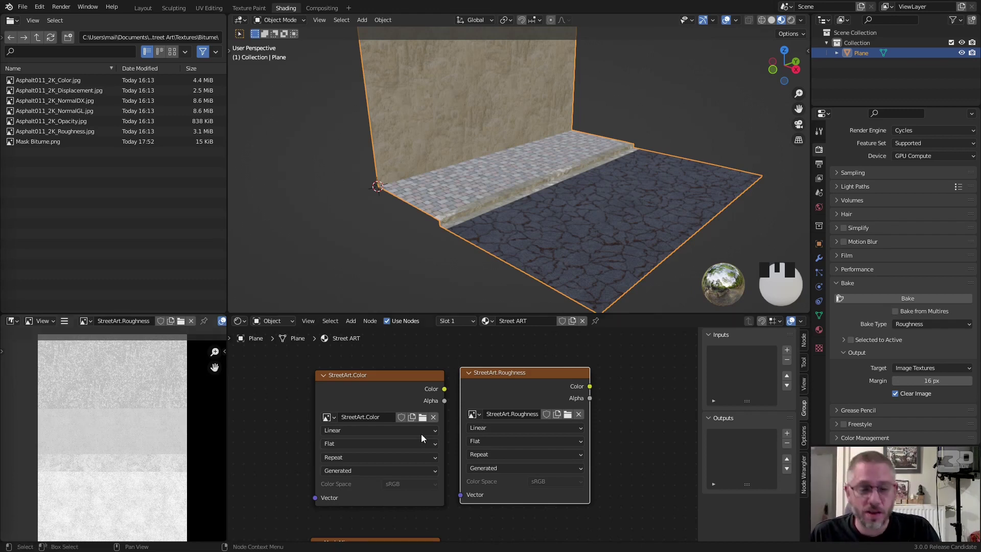
# Add a third Image Texture node beside the StreetArt.Roughness node
pyautogui.moveTo(611, 442); pyautogui.dragTo(526, 422, button='middle')
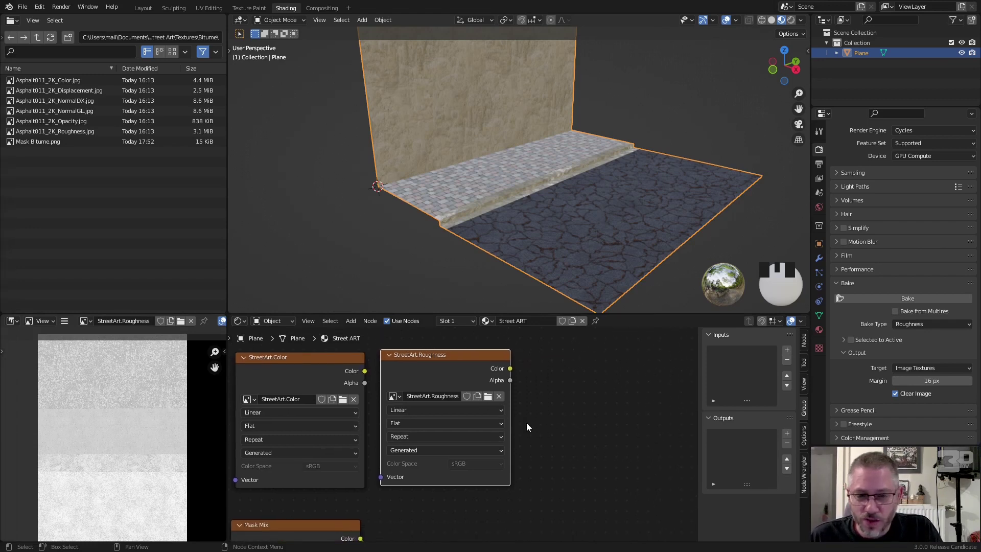
pyautogui.hotkey('shift', 'a')
pyautogui.moveTo(578, 363)
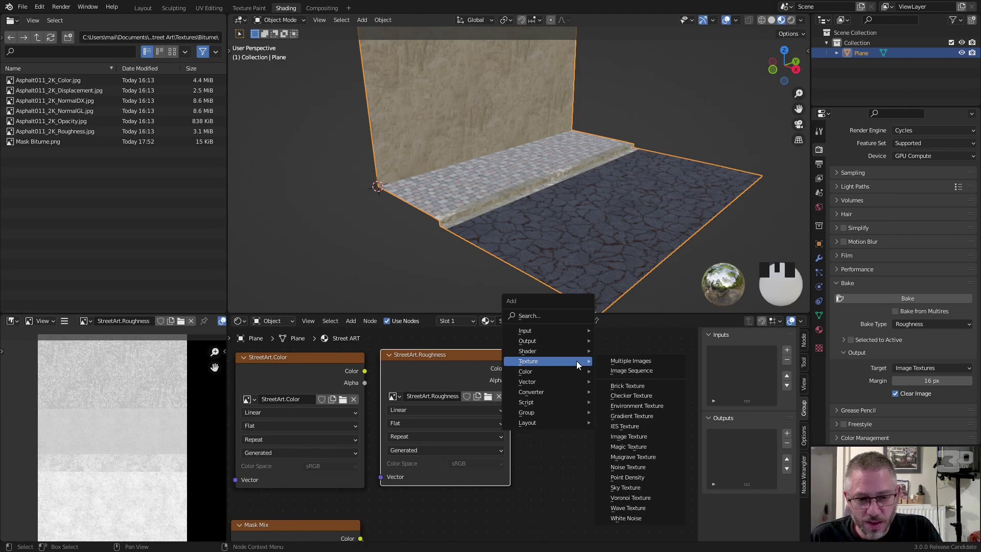
pyautogui.click(639, 436)
pyautogui.click(575, 406)
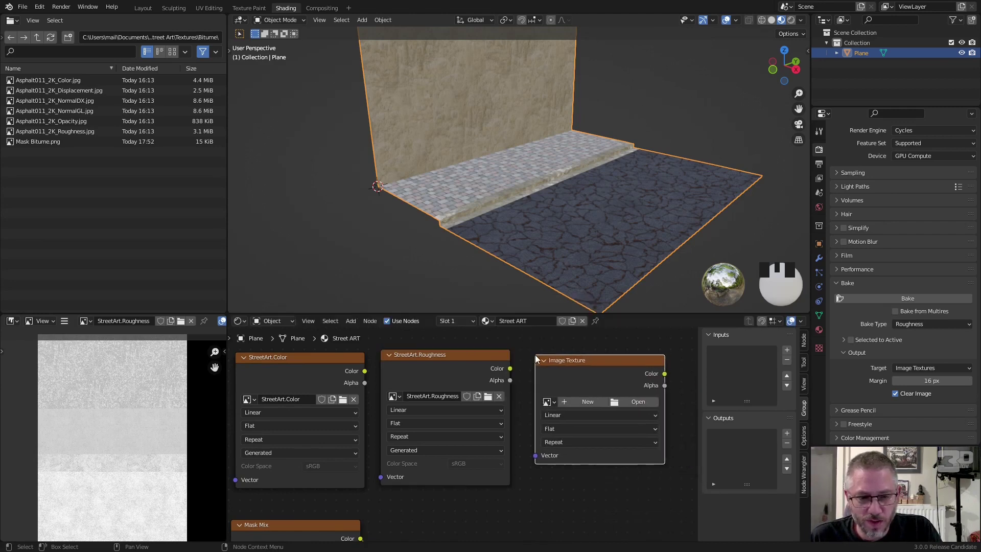
# Create a 4096 px image named StreetArt.Normal in the new Image Texture node and align the node with the other two
pyautogui.click(576, 404)
pyautogui.click(589, 424)
pyautogui.write('S')
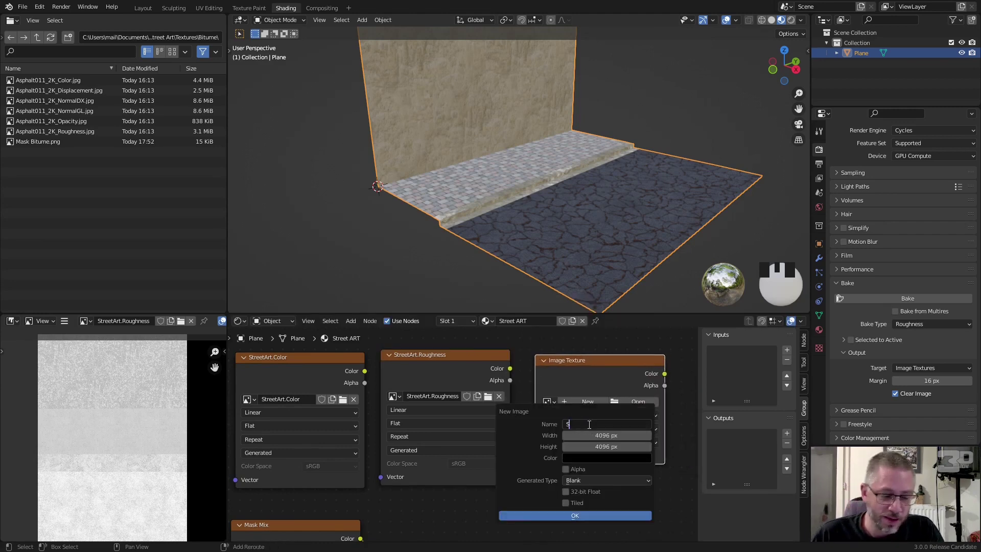
pyautogui.write('treetA')
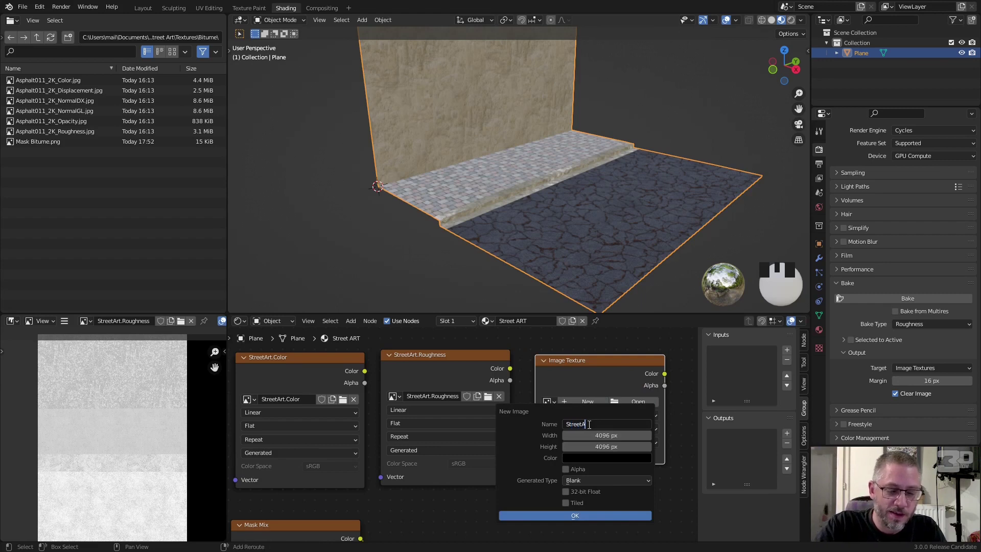
pyautogui.write('rt.')
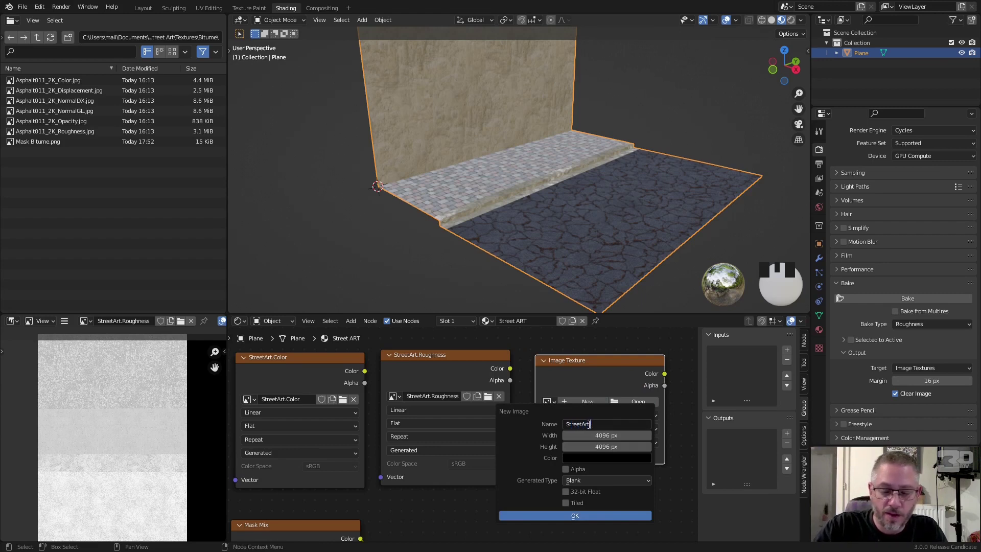
pyautogui.write('Normal')
pyautogui.press('Return')
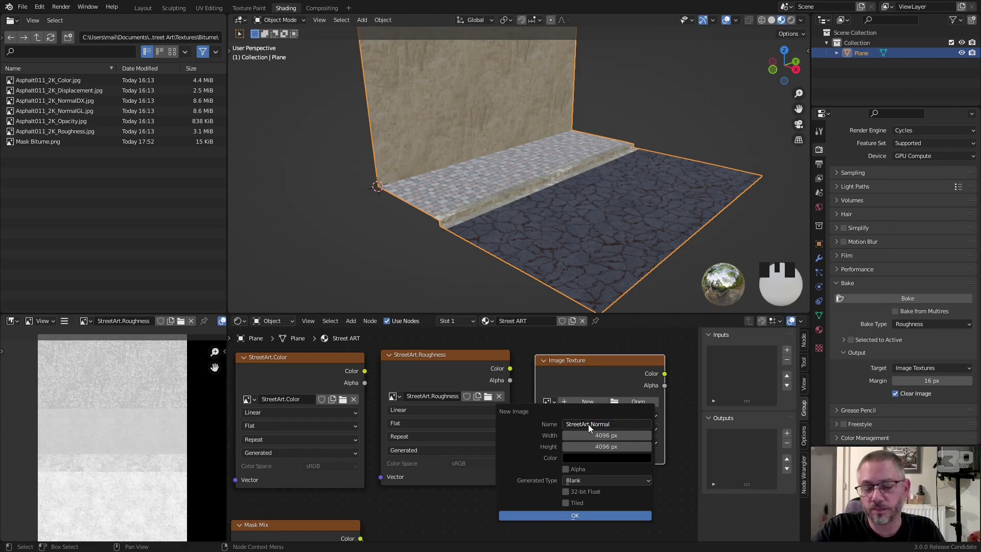
pyautogui.click(593, 516)
pyautogui.moveTo(593, 365); pyautogui.dragTo(590, 363)
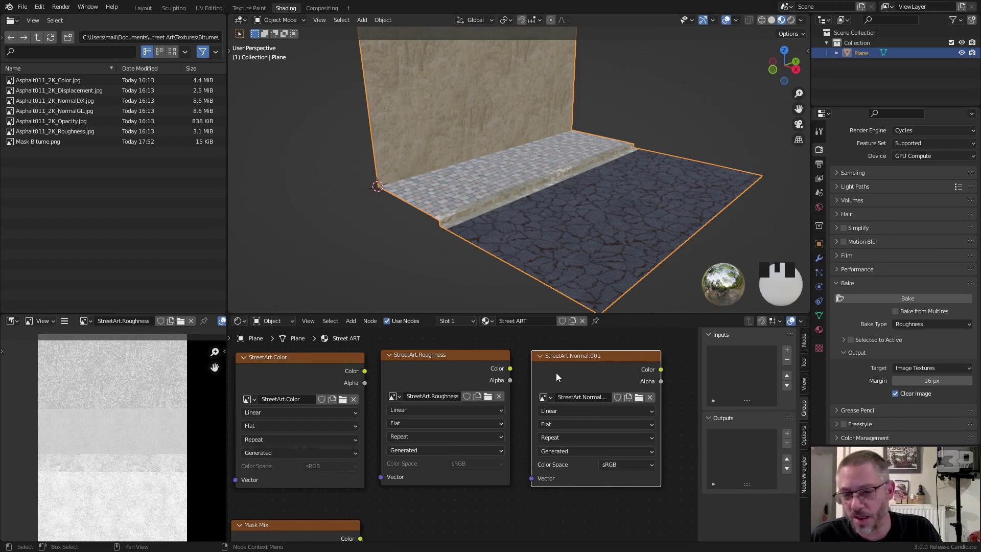
# Set the bake type to Normal and bake the plane's material into the new normal image
pyautogui.click(925, 323)
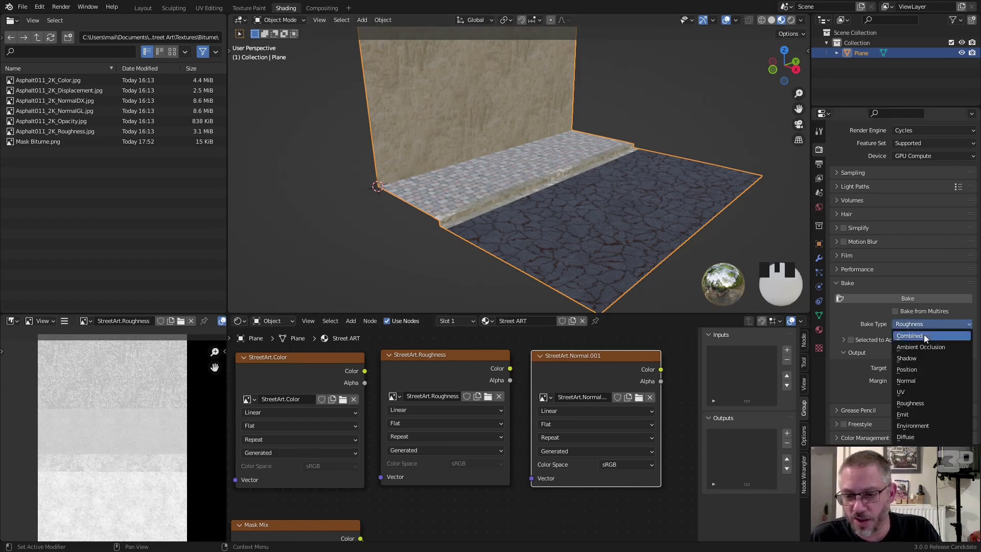
pyautogui.click(925, 380)
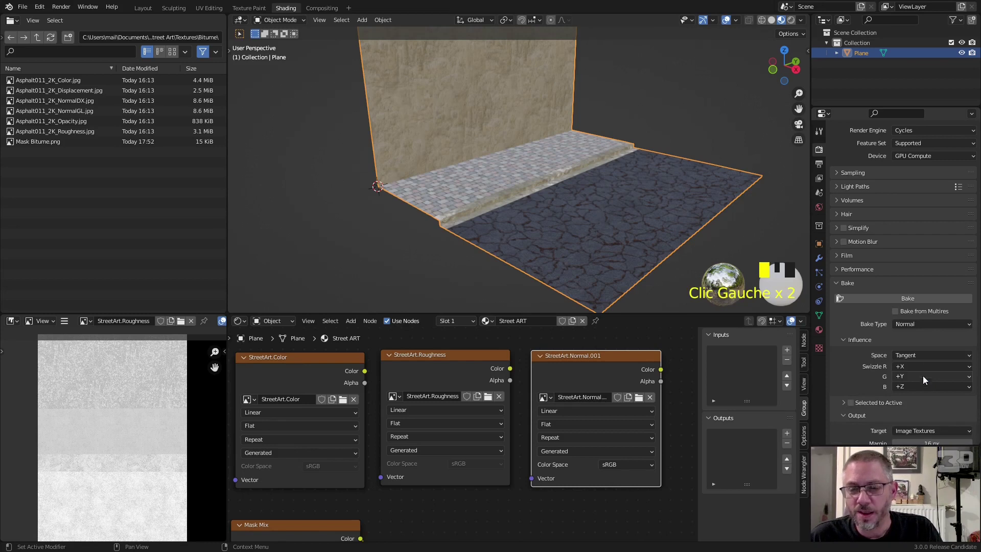
pyautogui.scroll(-3, 427, 447)
pyautogui.scroll(-6, 427, 446)
pyautogui.moveTo(473, 495); pyautogui.dragTo(550, 367, button='middle')
pyautogui.scroll(5, 478, 405)
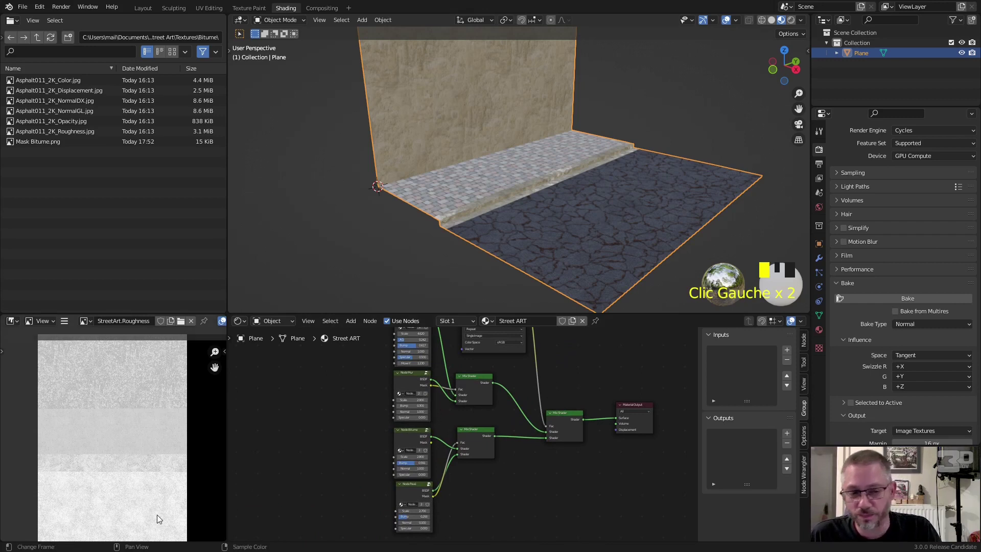
pyautogui.moveTo(605, 373); pyautogui.dragTo(471, 513, button='middle')
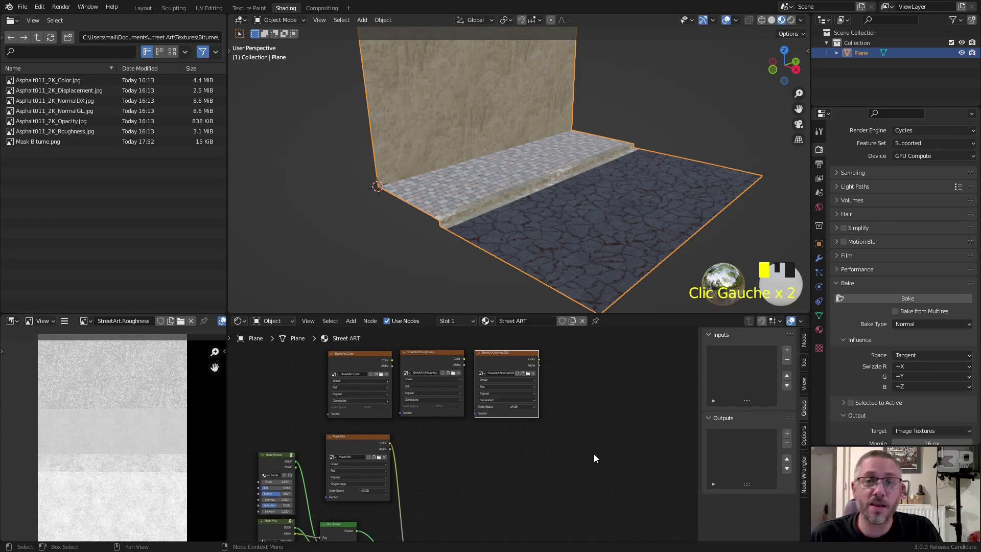
pyautogui.click(892, 300)
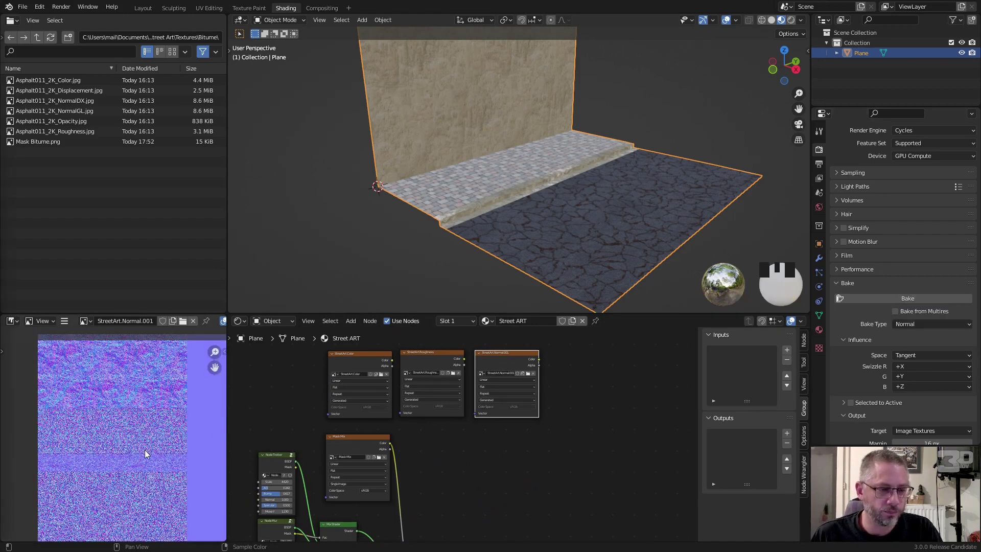
# Examine the surface detail of the baked normal map up close in the image editor, and deselect the texture node
pyautogui.scroll(4, 136, 438)
pyautogui.scroll(-4, 137, 438)
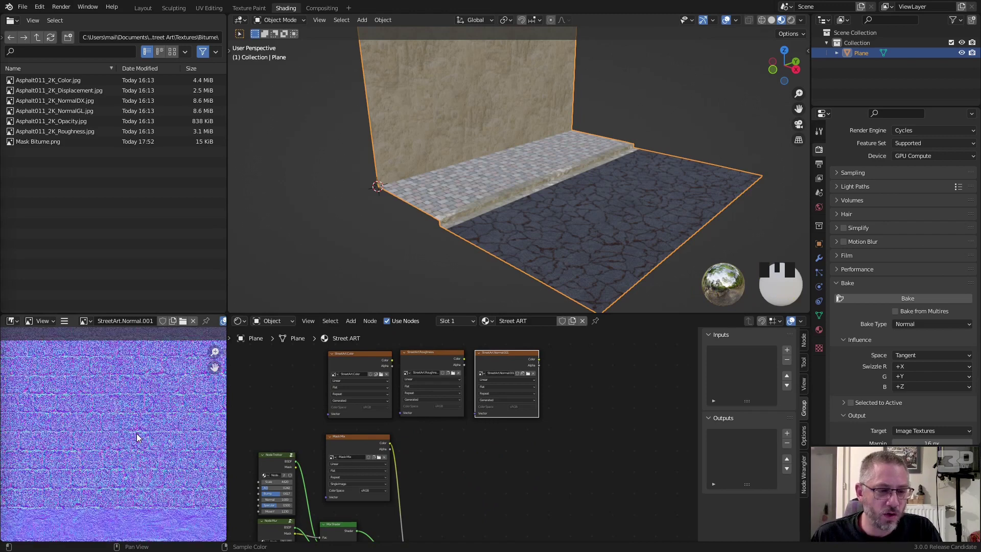
pyautogui.scroll(-3, 143, 440)
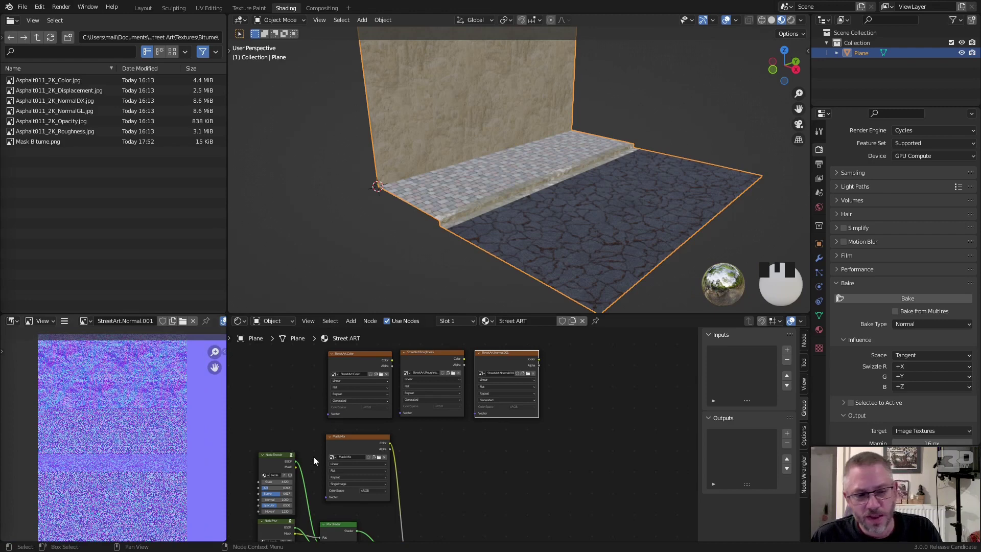
pyautogui.scroll(3, 161, 437)
pyautogui.scroll(4, 161, 437)
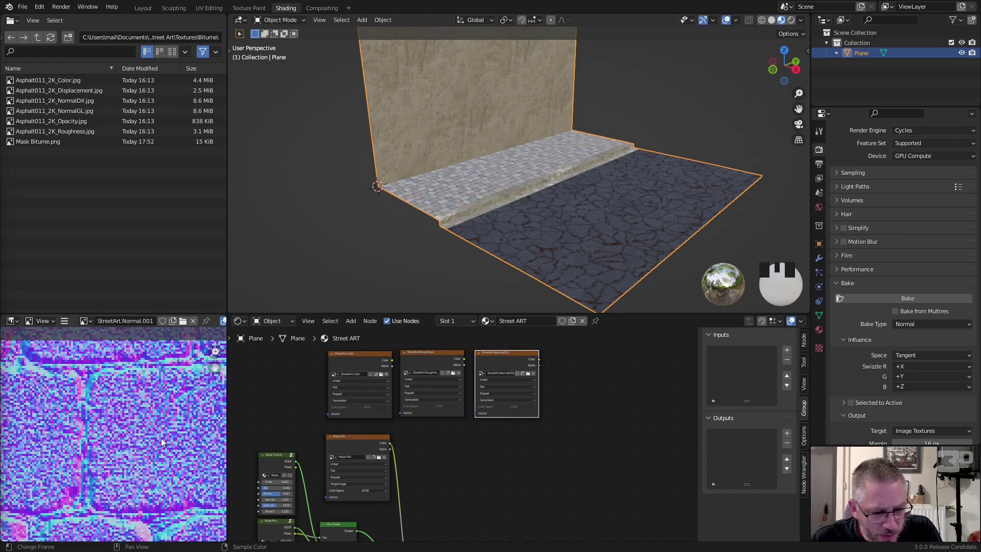
pyautogui.scroll(-8, 161, 437)
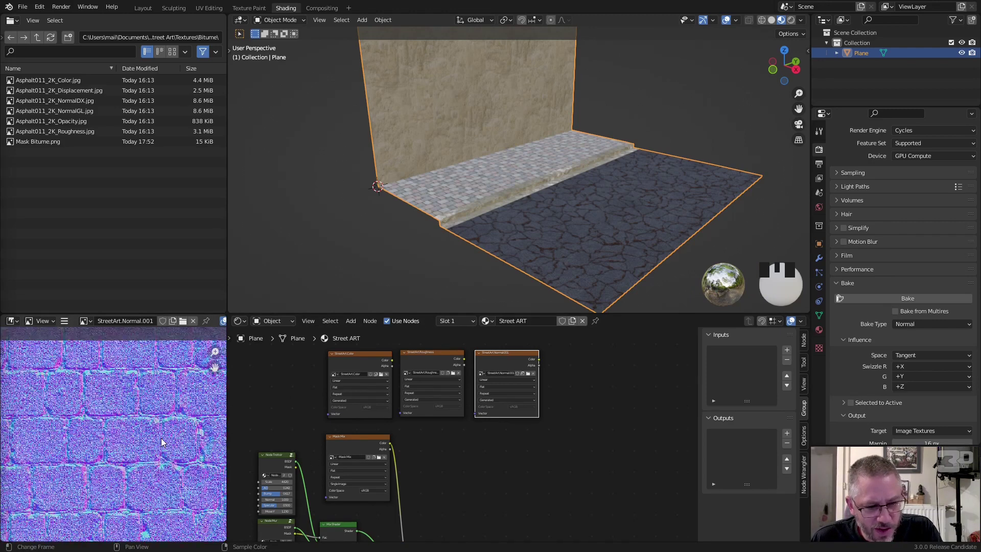
pyautogui.scroll(-2, 161, 438)
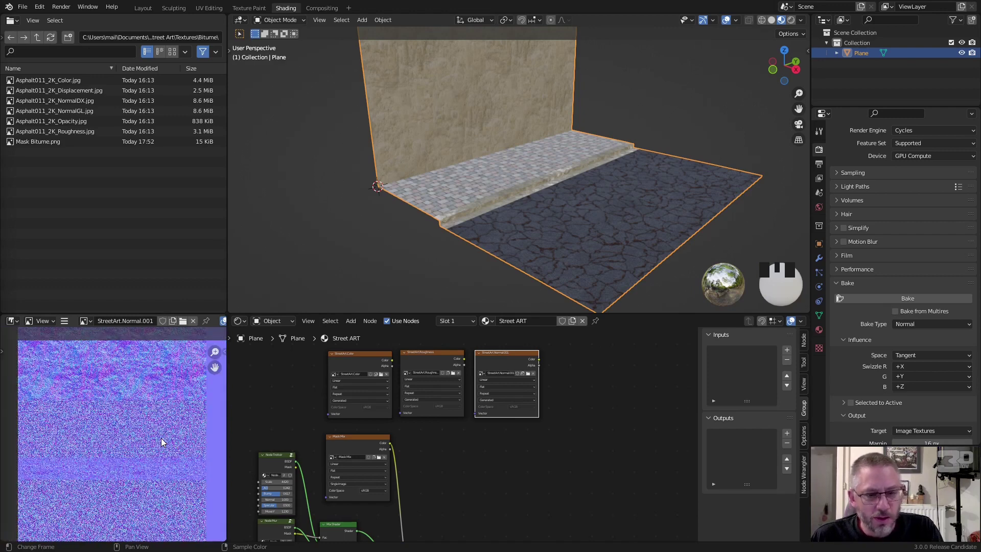
pyautogui.click(528, 463)
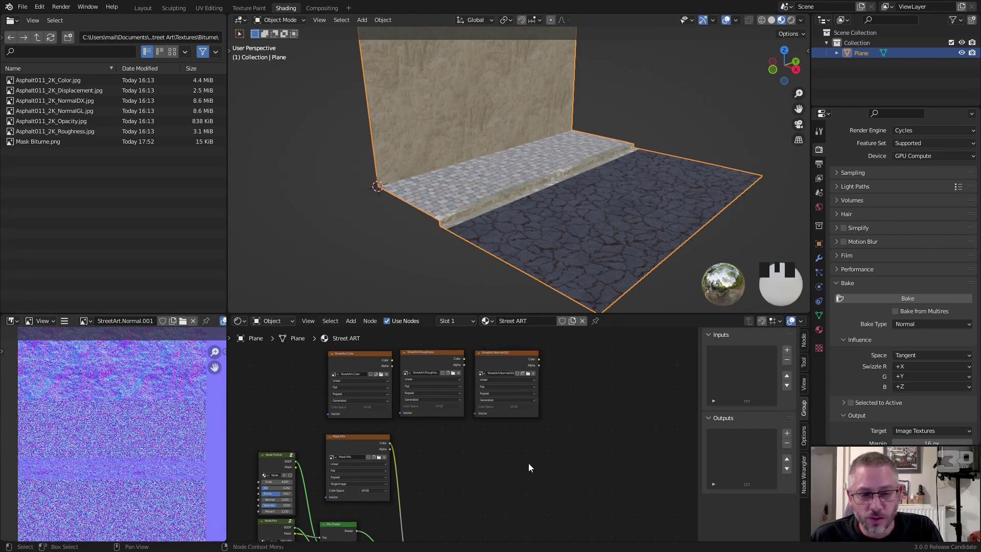